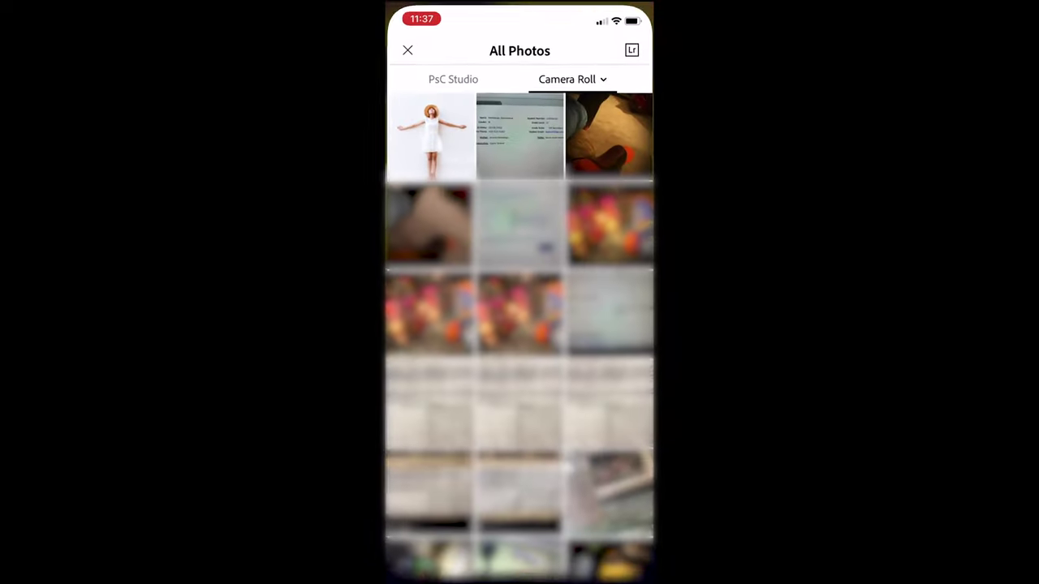
Step: Open the first Camera Roll photo, the woman in the white dress, in the editor
left_click(432, 135)
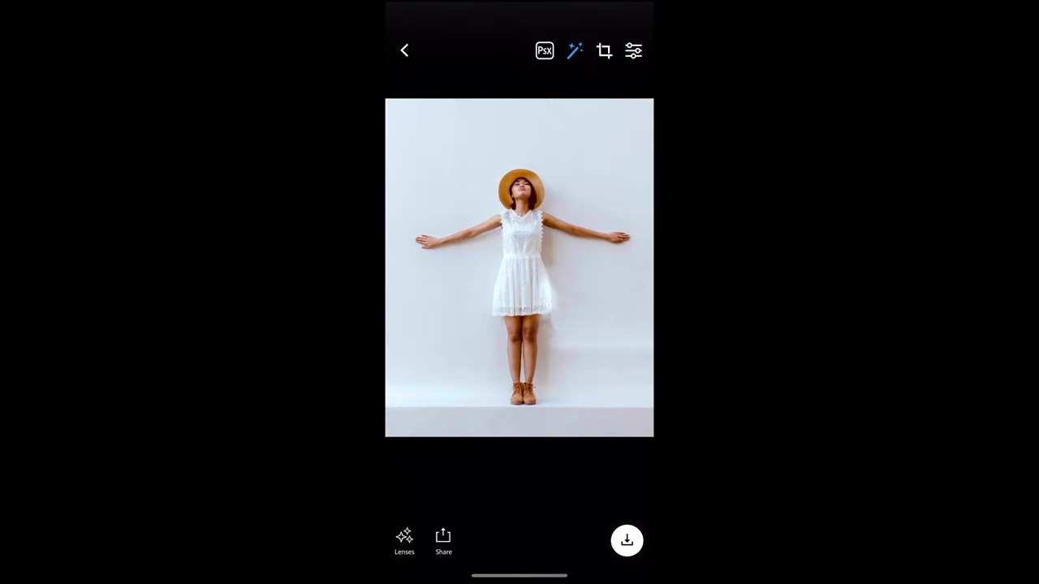
Step: Apply the Season's Greetings lens and try another of its variations
left_click(404, 540)
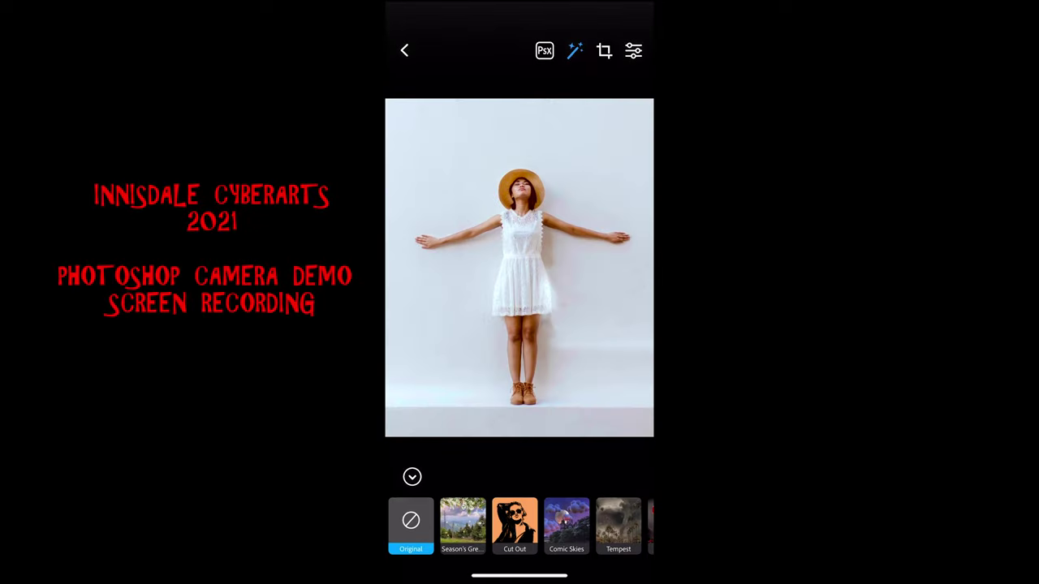
left_click(462, 525)
left_click(463, 525)
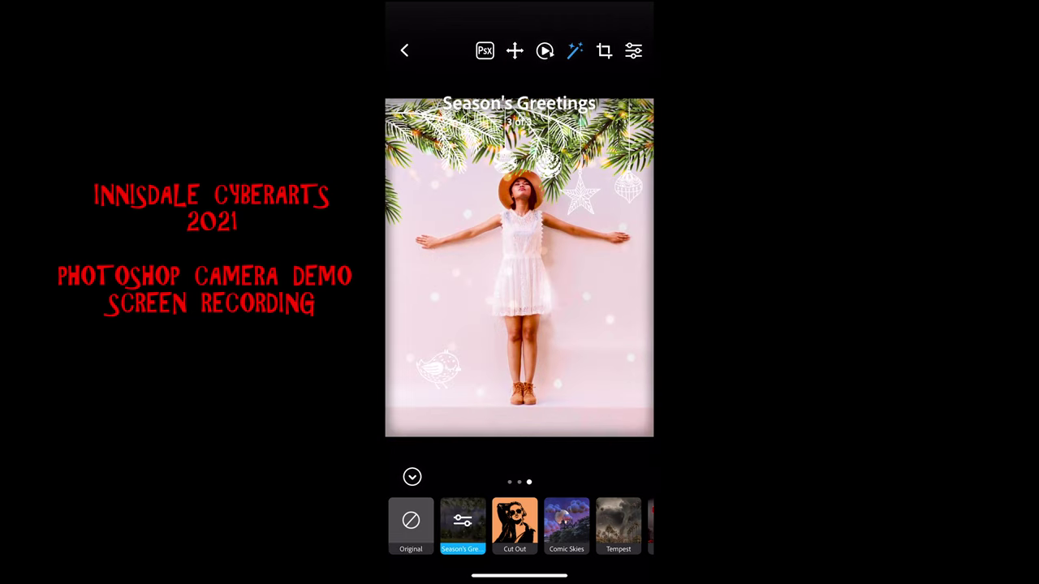
Step: Try the Cut Out variants up to the red silhouette, then apply Comic Skies
left_click_drag(585, 268, 438, 268)
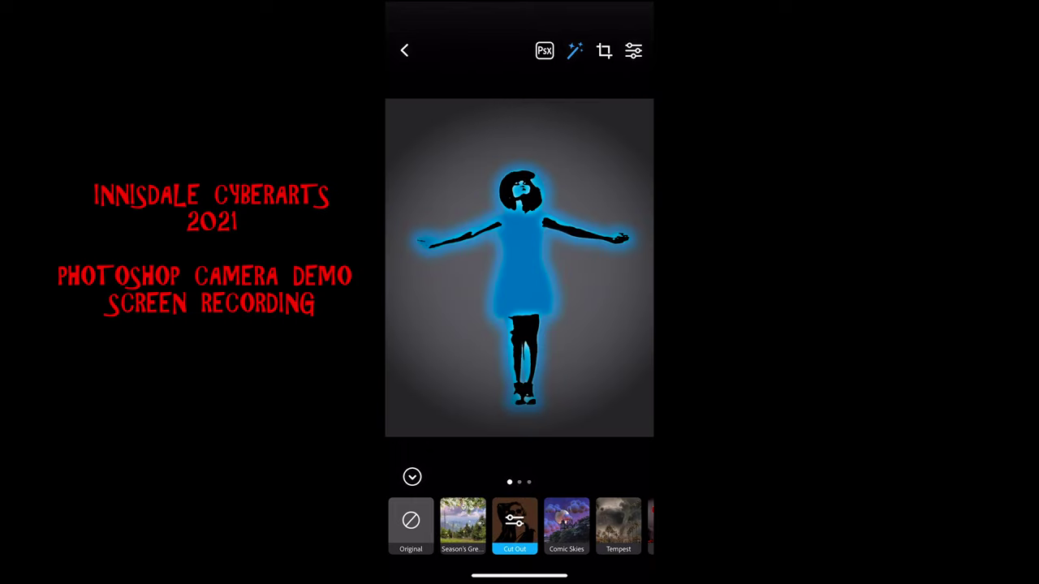
left_click(515, 525)
left_click(515, 525)
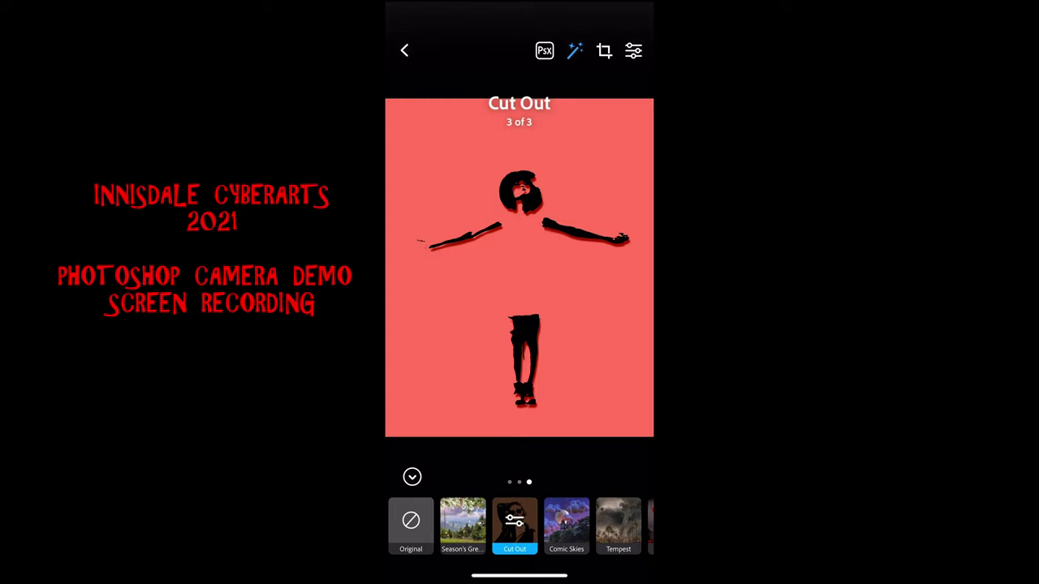
left_click_drag(568, 525, 511, 525)
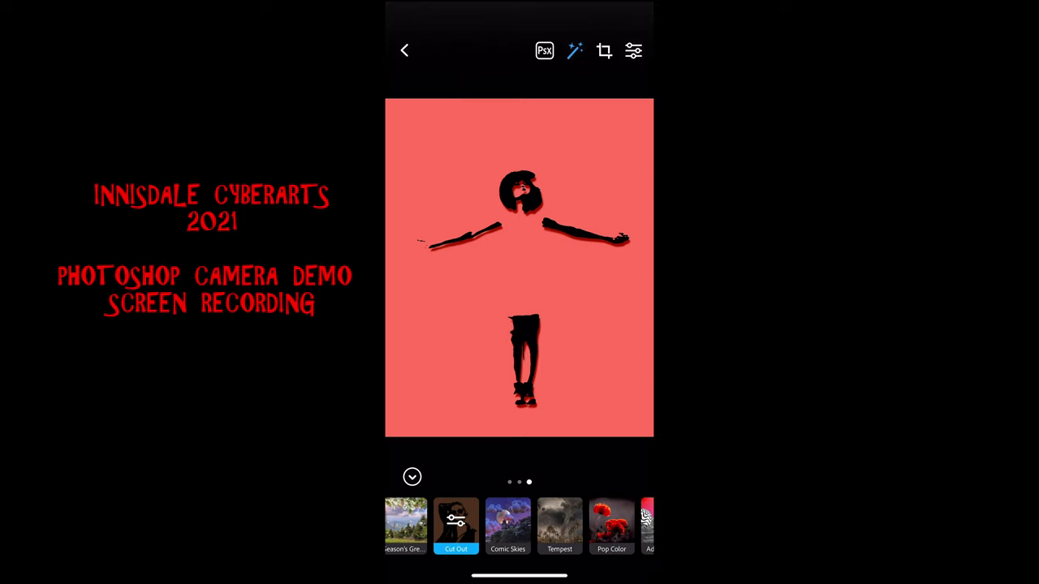
left_click(508, 525)
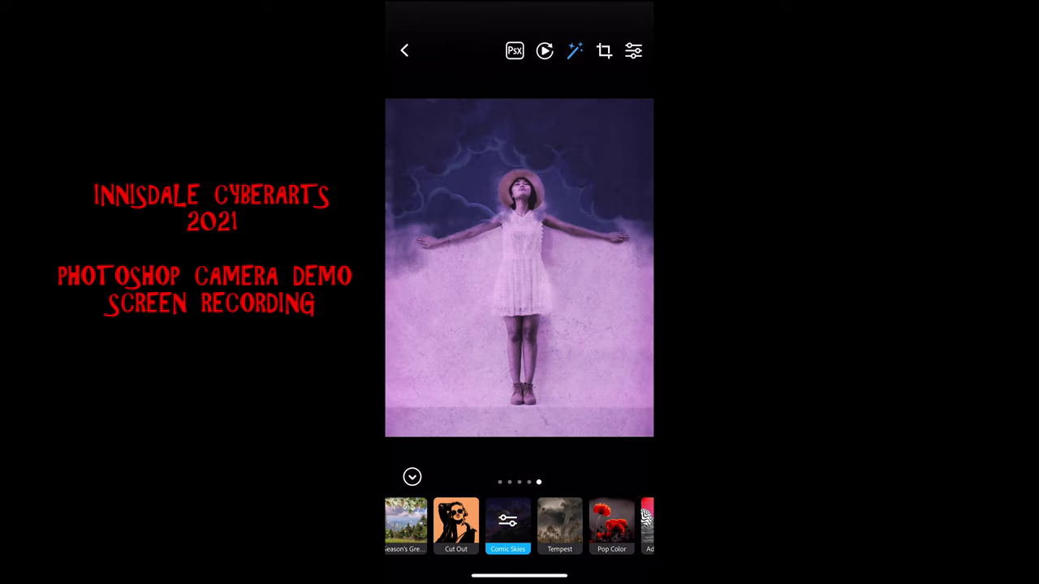
Step: Cycle the Comic Skies variants and settle on 2 of 5, the red-orange sky with white clouds
left_click(508, 525)
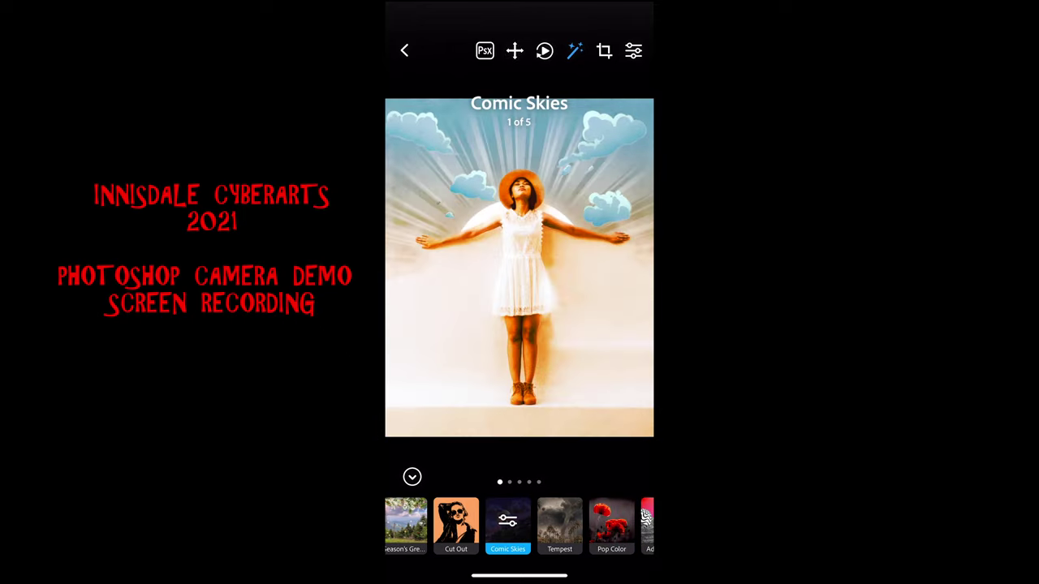
left_click(508, 525)
left_click(508, 526)
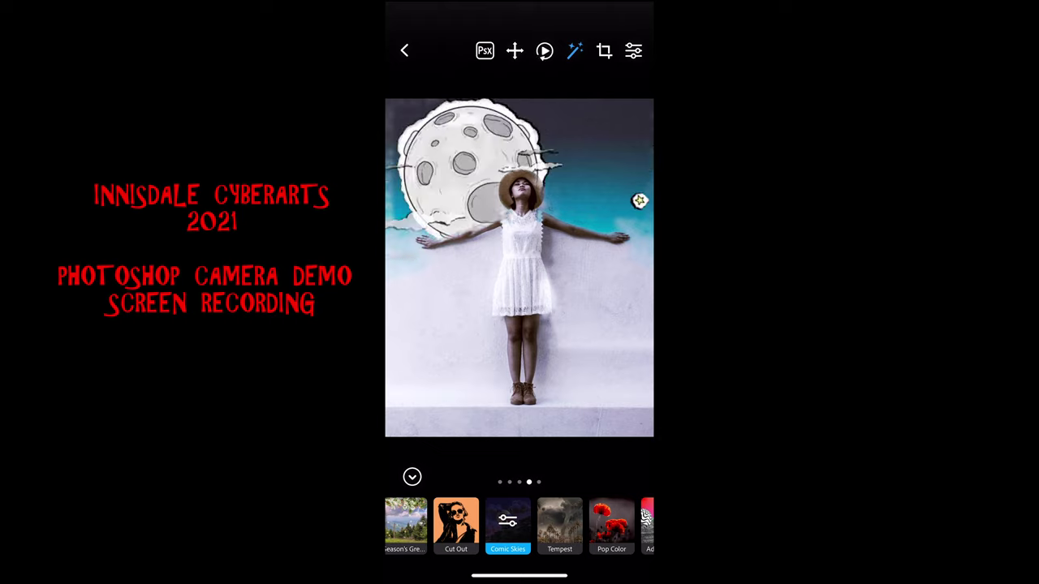
left_click_drag(454, 268, 584, 268)
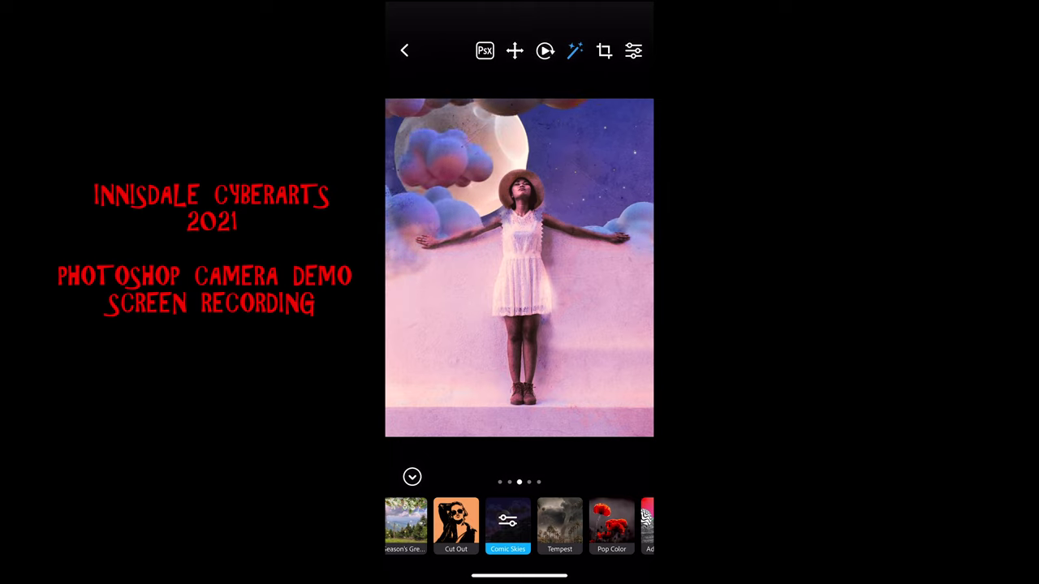
left_click_drag(454, 268, 585, 268)
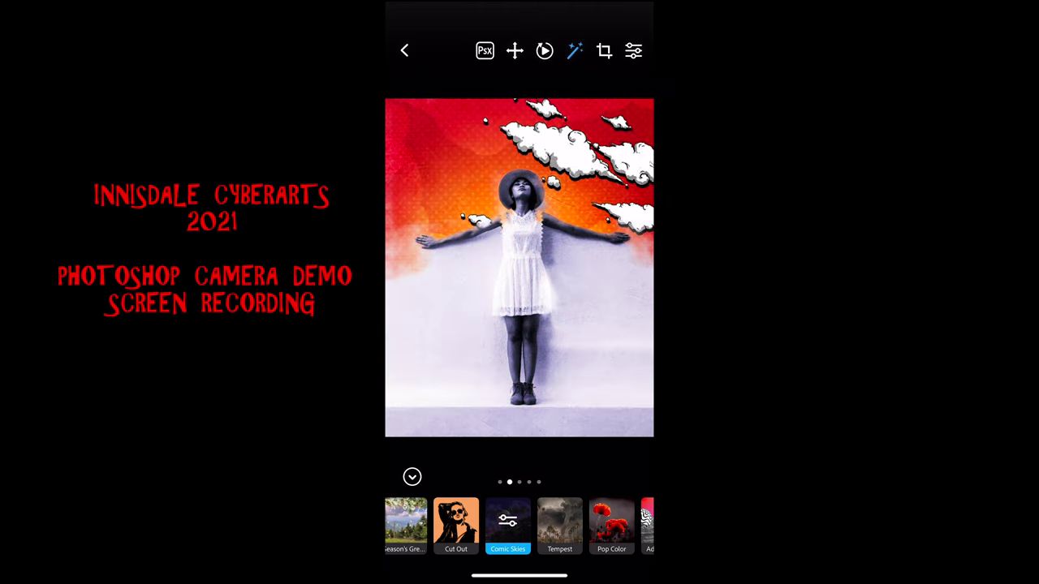
Step: Try Tempest's rainbow sky and Pop Color's black-and-white variant, then apply Adobe MAX
left_click(559, 523)
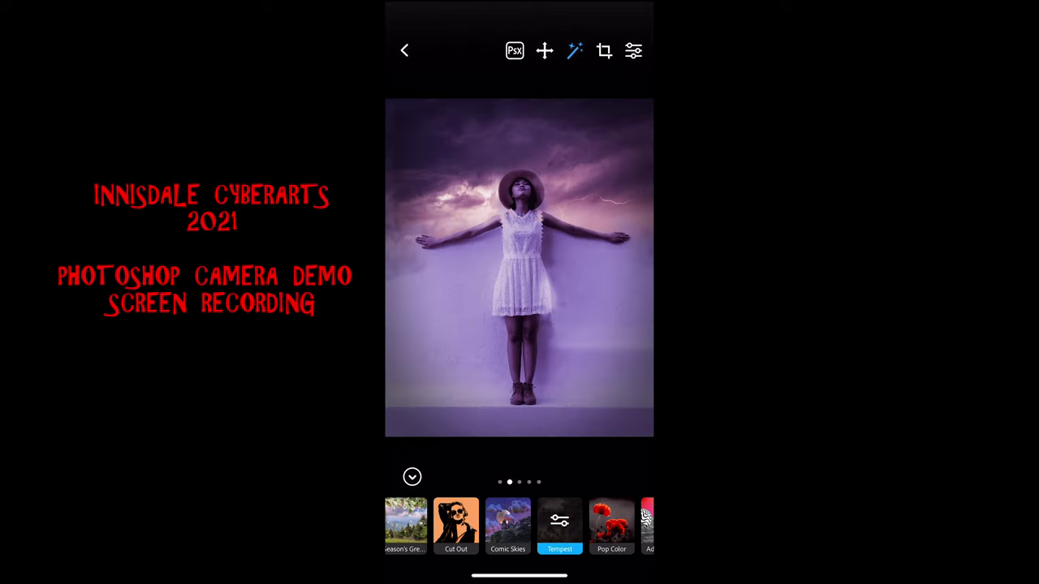
left_click(559, 524)
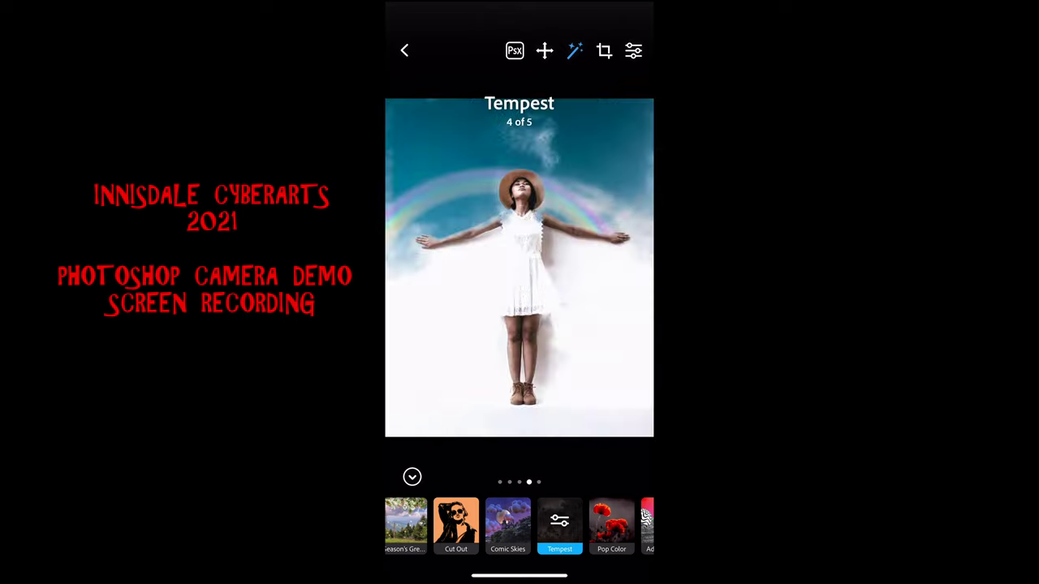
left_click_drag(611, 524, 526, 523)
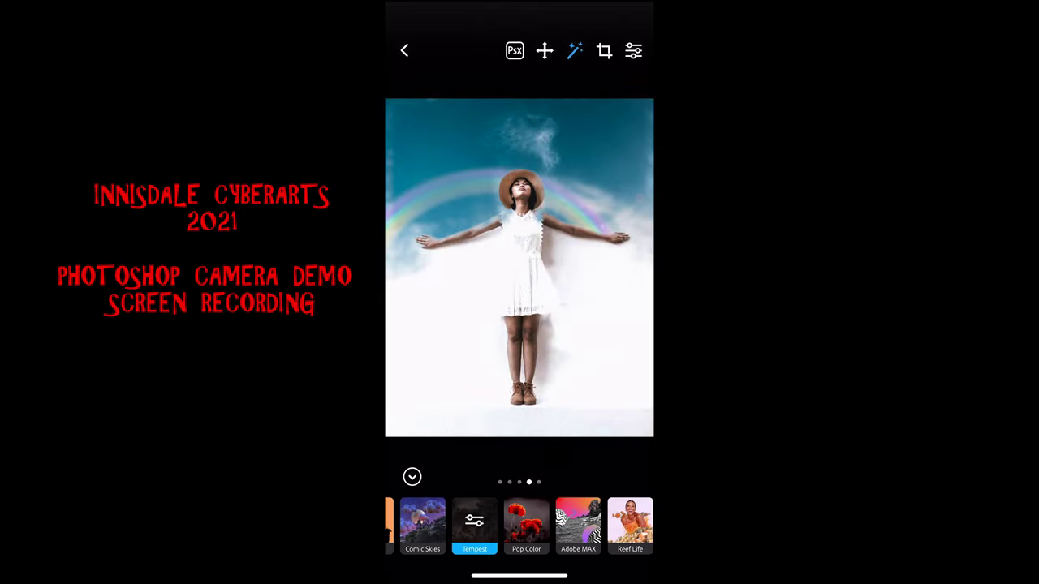
left_click(526, 523)
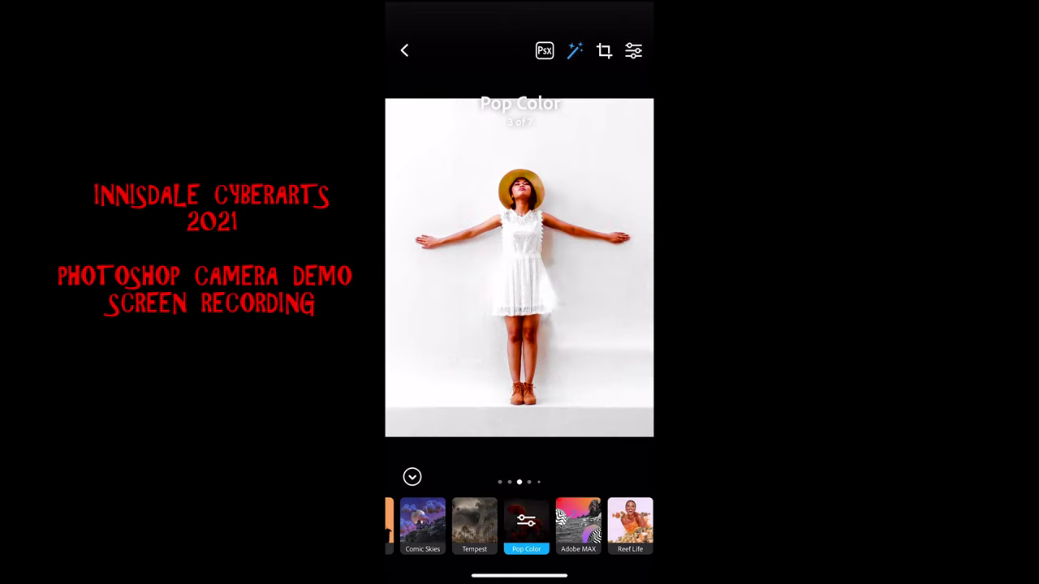
left_click(526, 523)
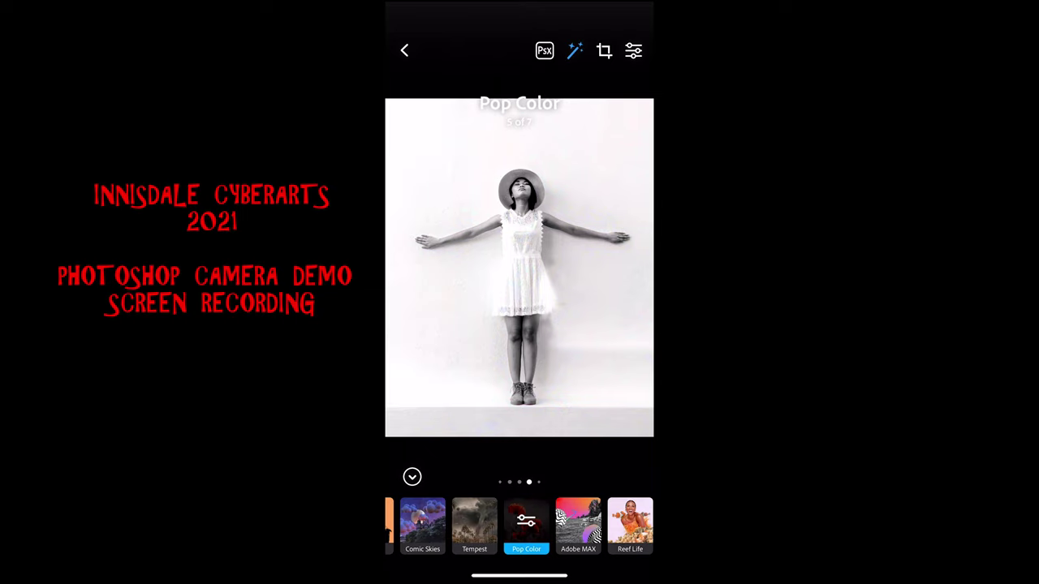
left_click(578, 523)
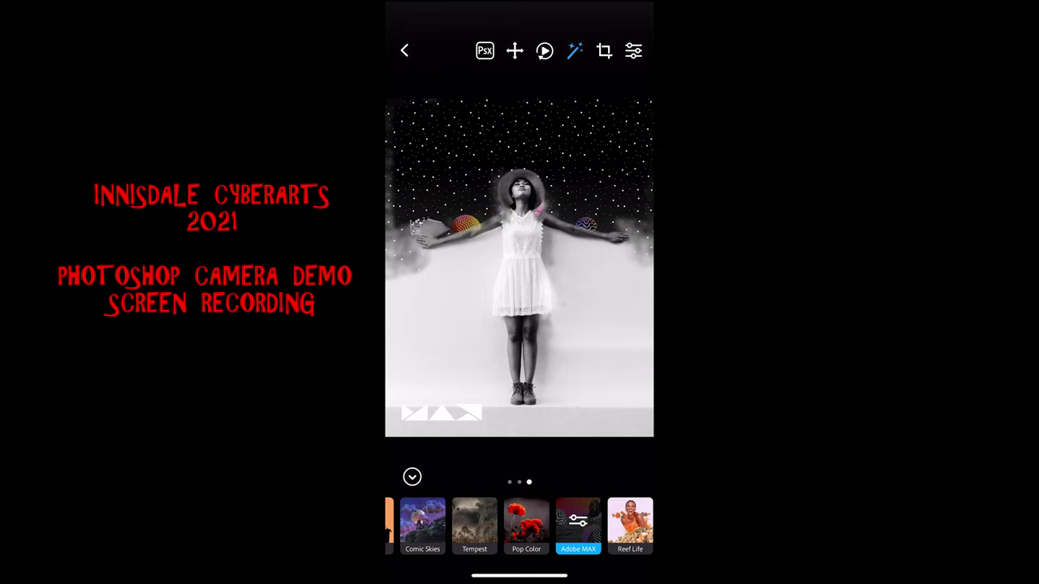
Step: Compare the gradient and first Adobe MAX variants, check lens intensity, then apply Reef Life
left_click_drag(601, 268, 438, 268)
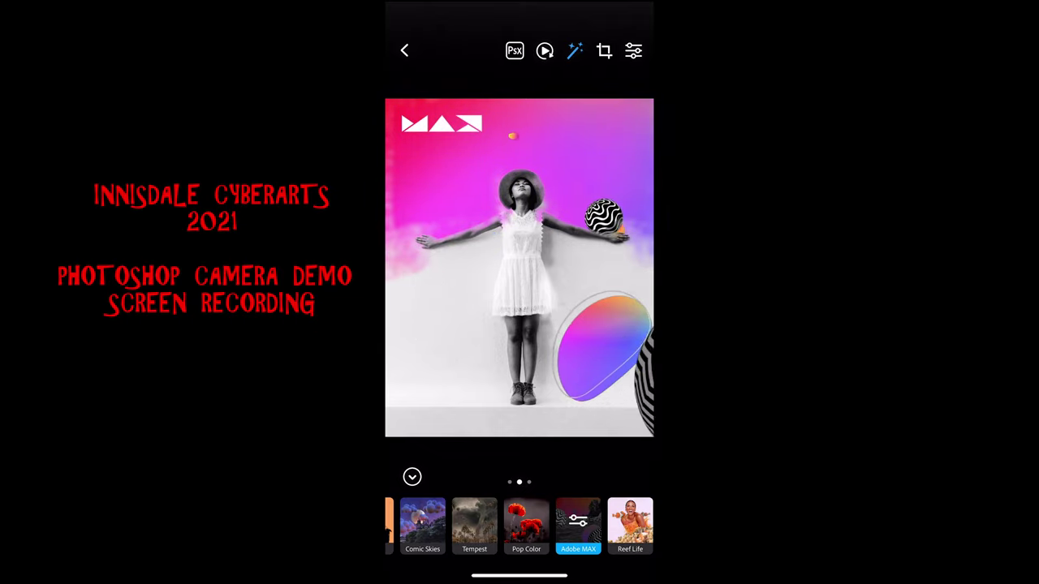
left_click_drag(455, 268, 584, 268)
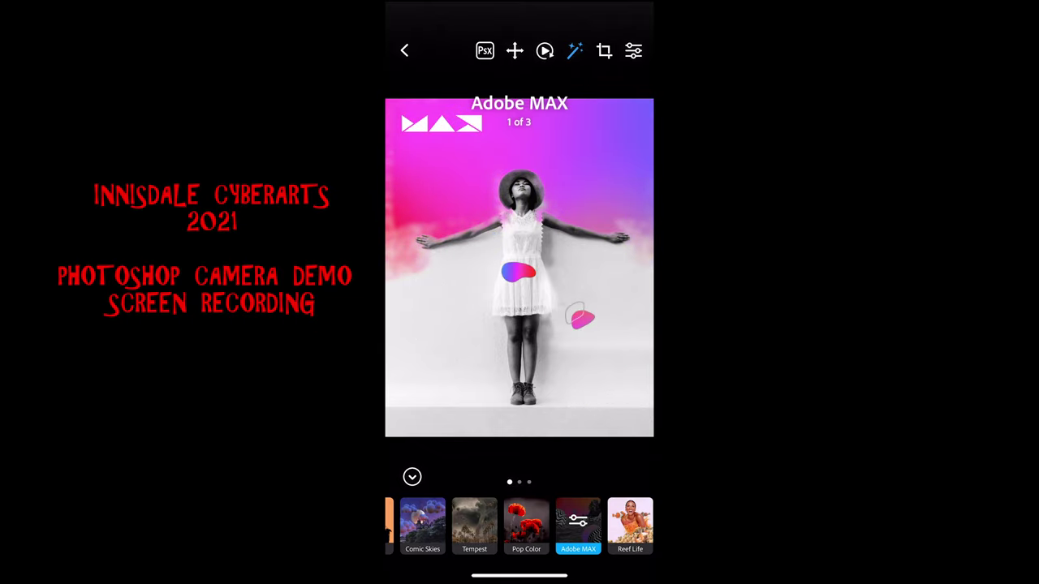
left_click(578, 520)
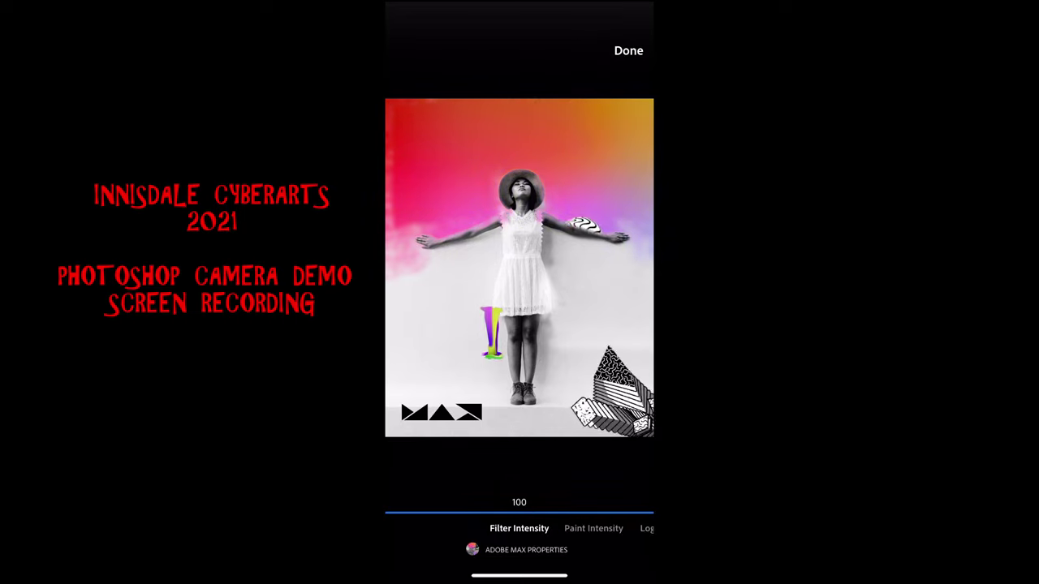
left_click(628, 50)
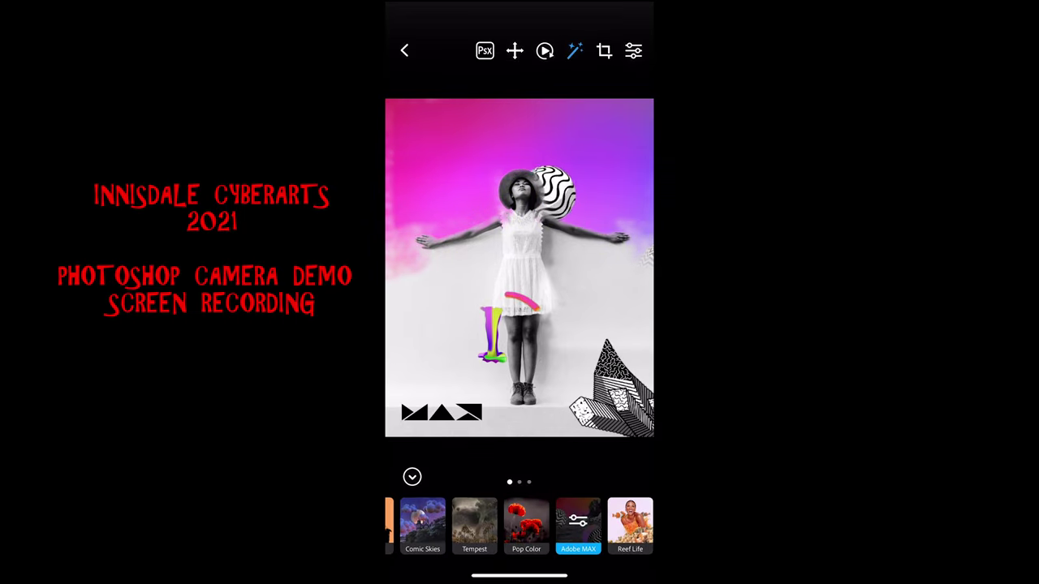
left_click(551, 523)
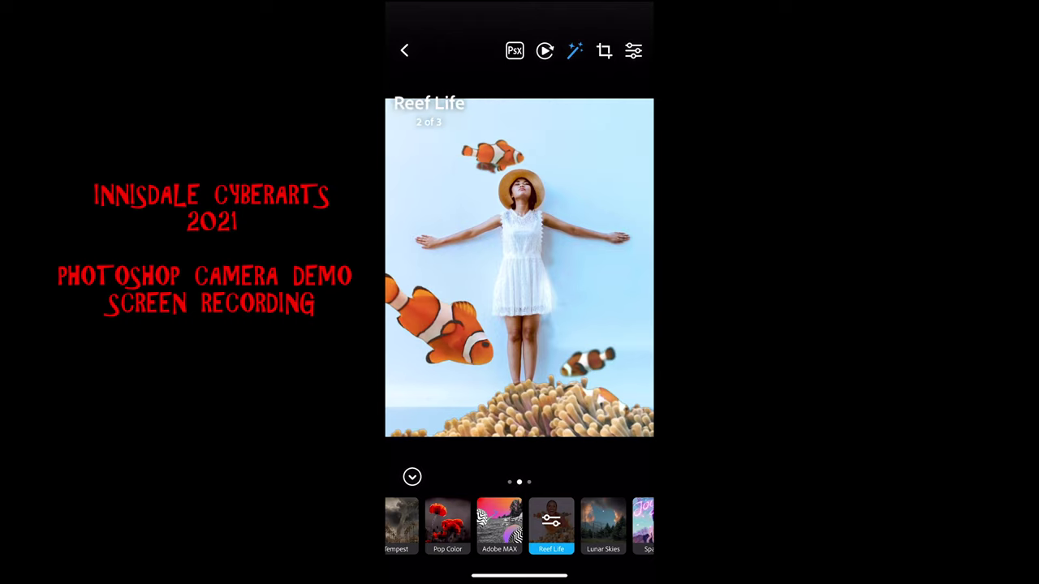
Step: Swipe Reef Life from the mantis shrimp back to its first variant, then apply Lunar Skies
left_click_drag(454, 268, 585, 268)
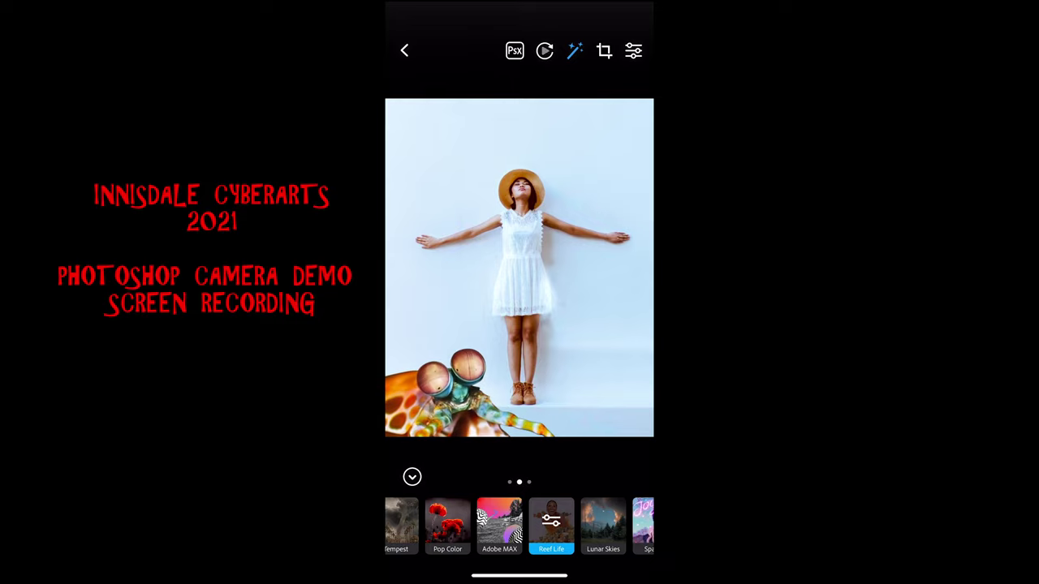
left_click_drag(455, 268, 585, 267)
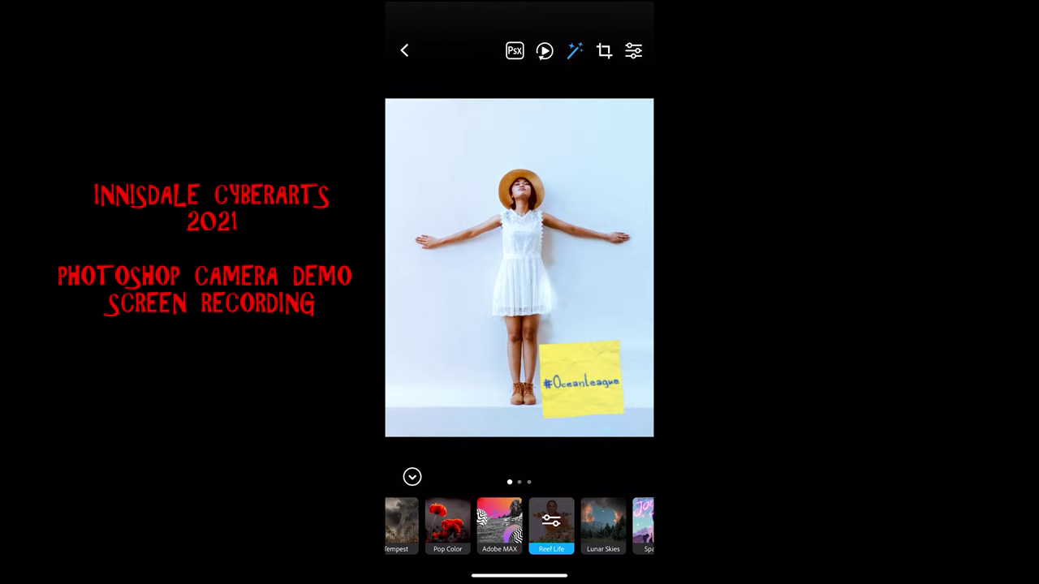
left_click_drag(568, 526, 508, 526)
left_click(543, 524)
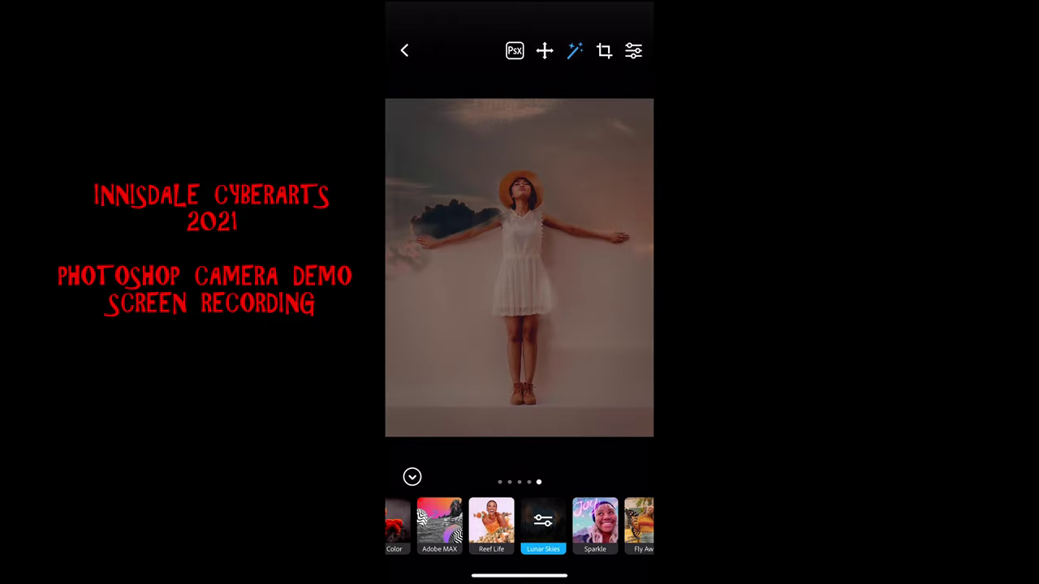
Step: Preview the Sparkle lens with its glowing Joy lettering, then switch to Fly Away
left_click(595, 523)
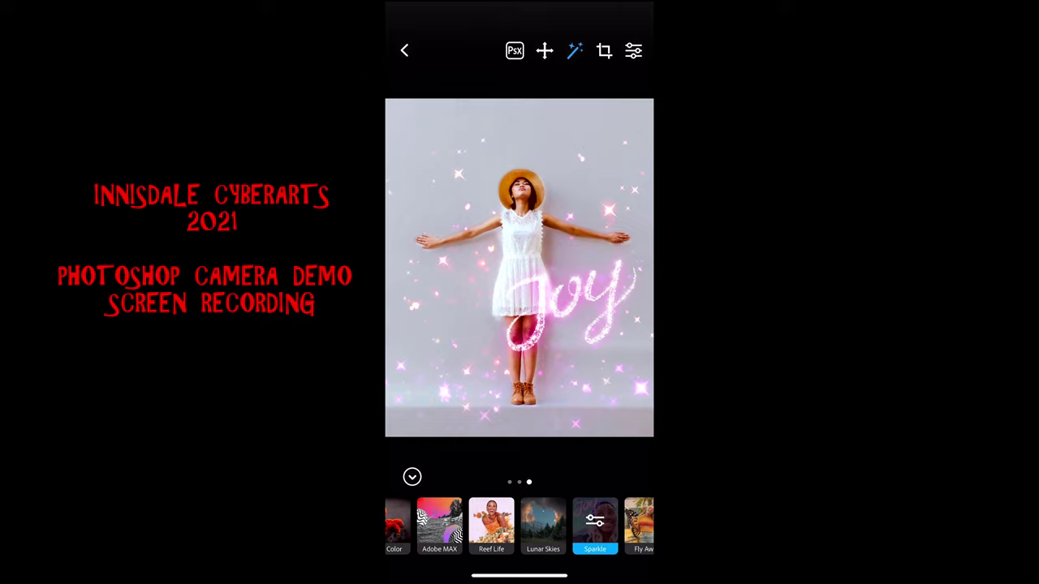
left_click_drag(595, 526, 494, 526)
left_click(546, 526)
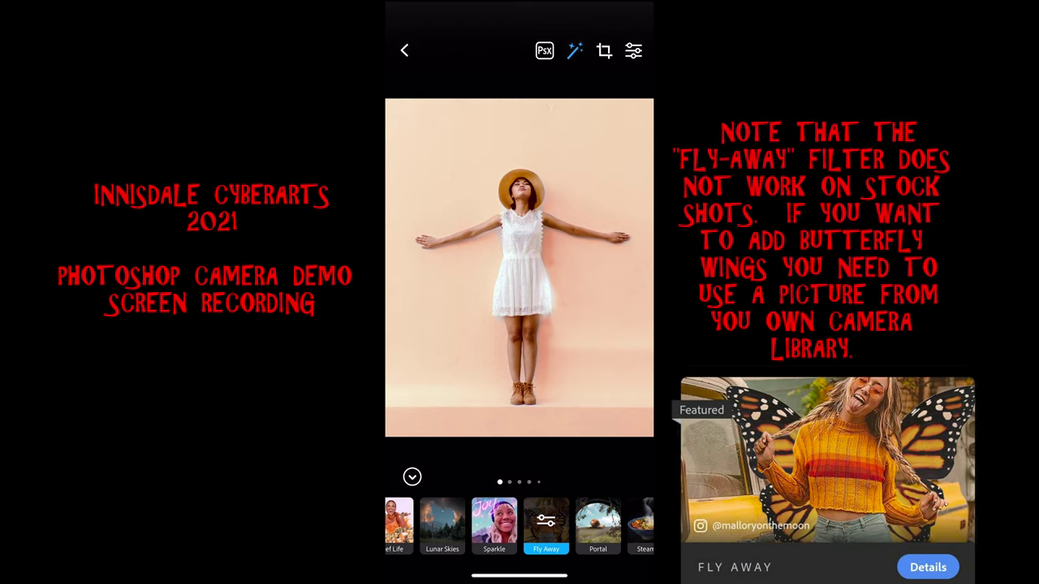
Step: Preview the Portal arch frames up to the leafy arch, then apply the Steamful lens
left_click(597, 526)
left_click_drag(584, 268, 454, 268)
left_click_drag(584, 268, 454, 268)
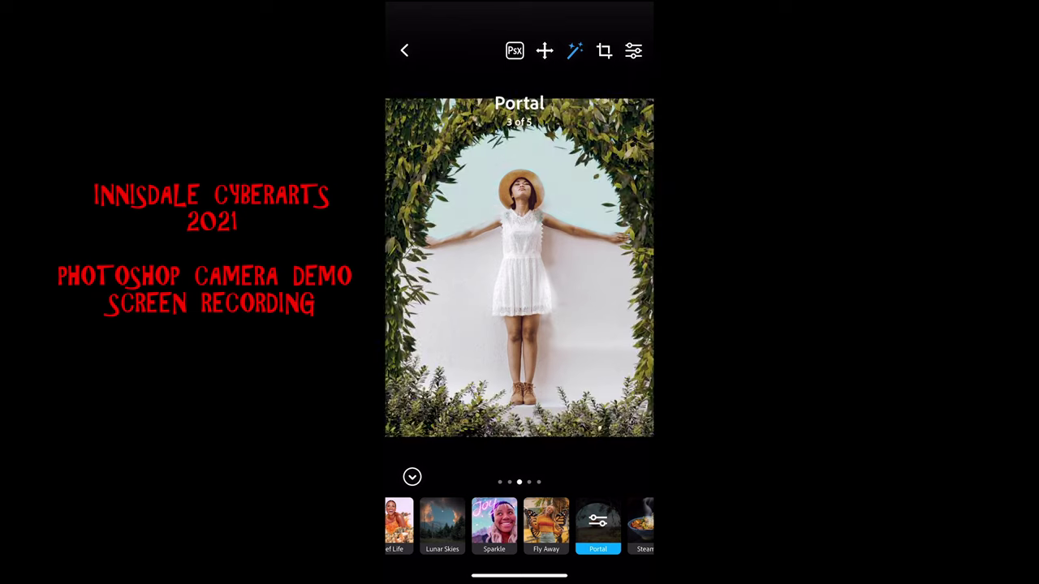
left_click(641, 526)
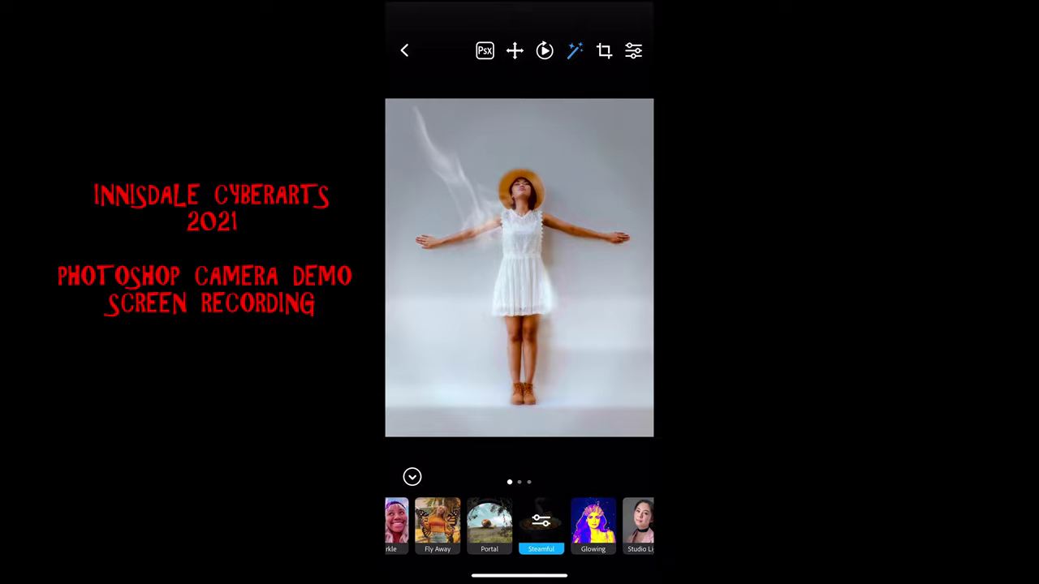
Step: Try Glowing's blue swirl and purple wings variants, then set Studio Light to variation 6 of 6
left_click(593, 526)
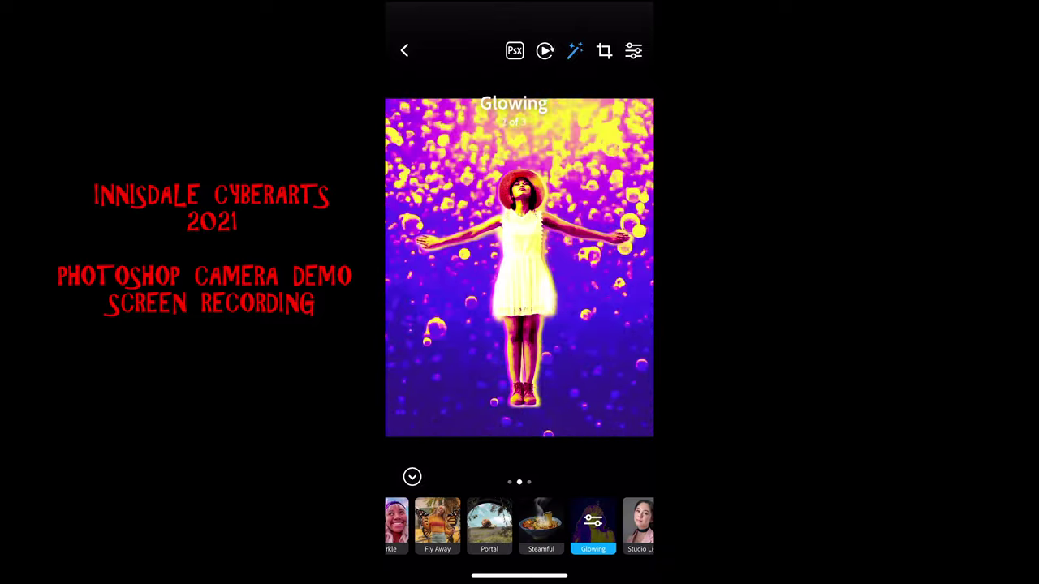
left_click_drag(454, 268, 600, 267)
left_click_drag(454, 268, 600, 268)
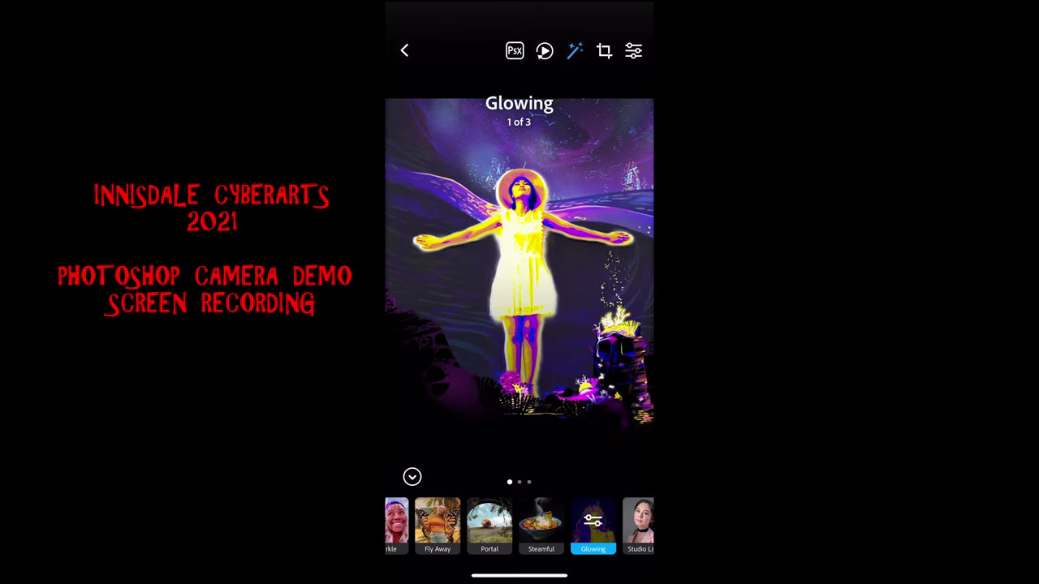
left_click_drag(585, 526, 463, 526)
left_click(520, 526)
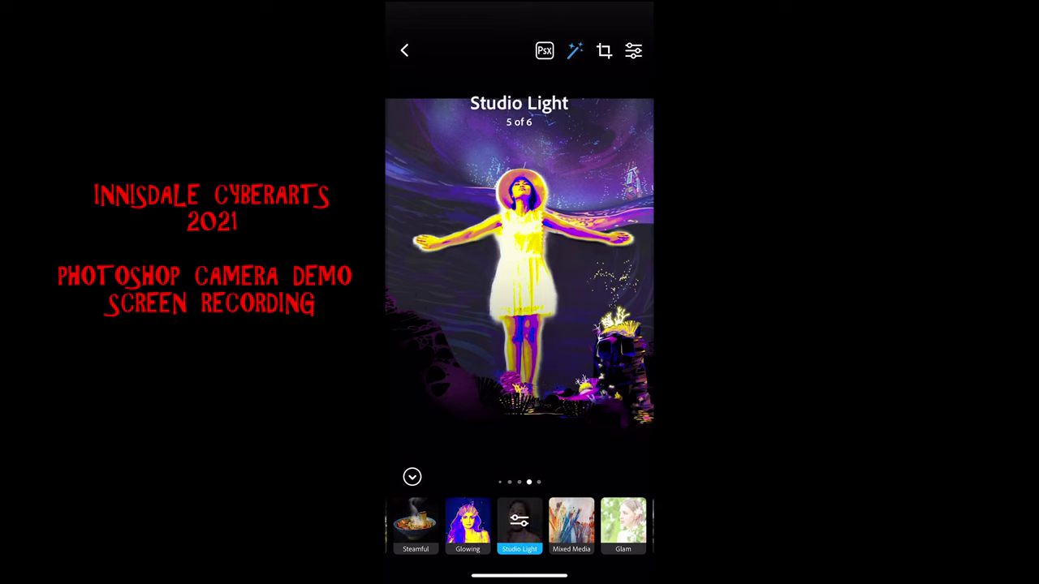
left_click_drag(584, 268, 455, 268)
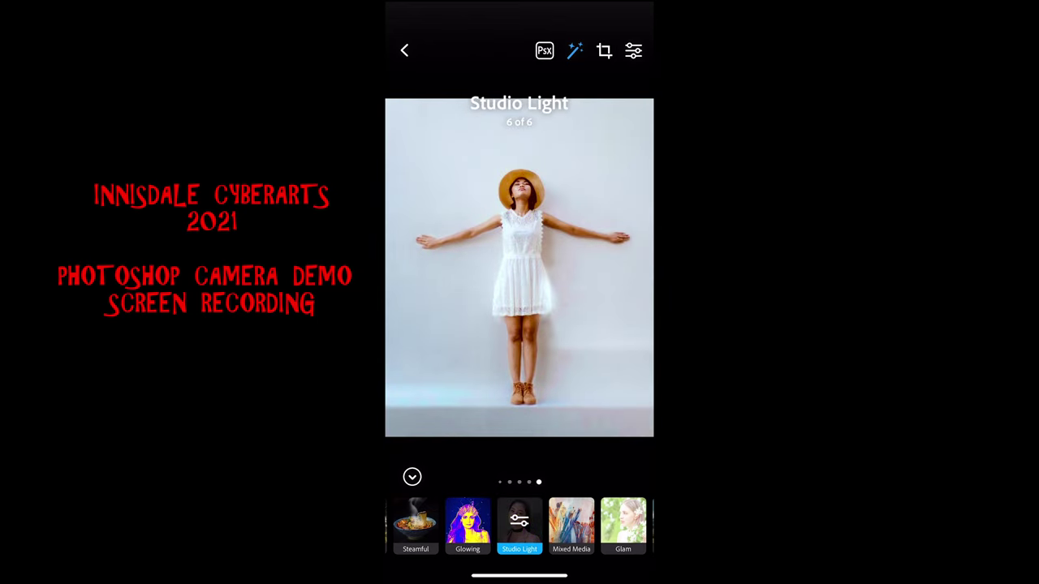
Step: Try Mixed Media variants up to the pink sketch, then apply Glam and Supersize
left_click(572, 526)
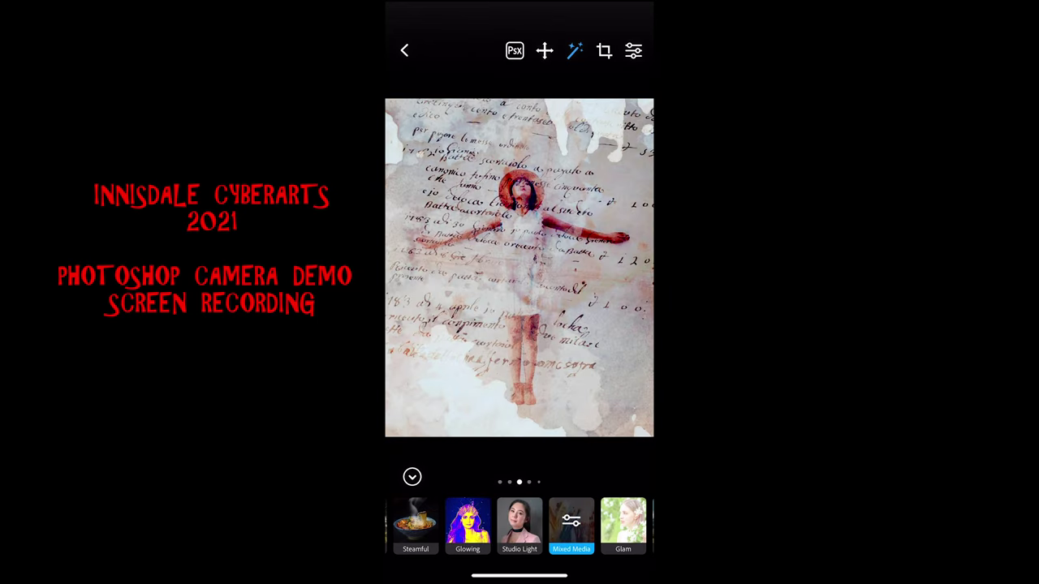
left_click_drag(454, 268, 584, 268)
left_click_drag(454, 268, 584, 267)
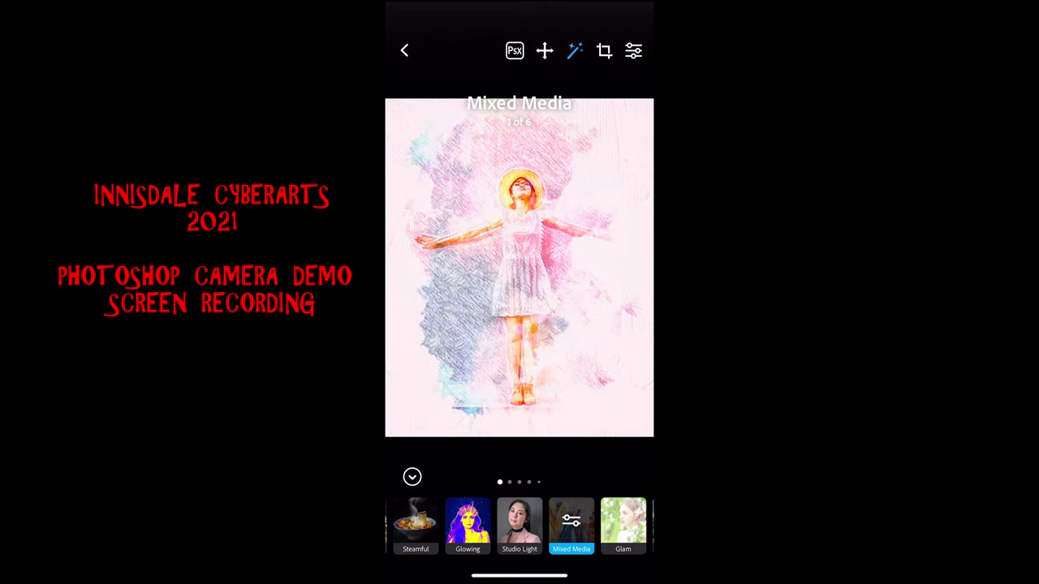
left_click_drag(584, 526, 470, 526)
left_click(510, 526)
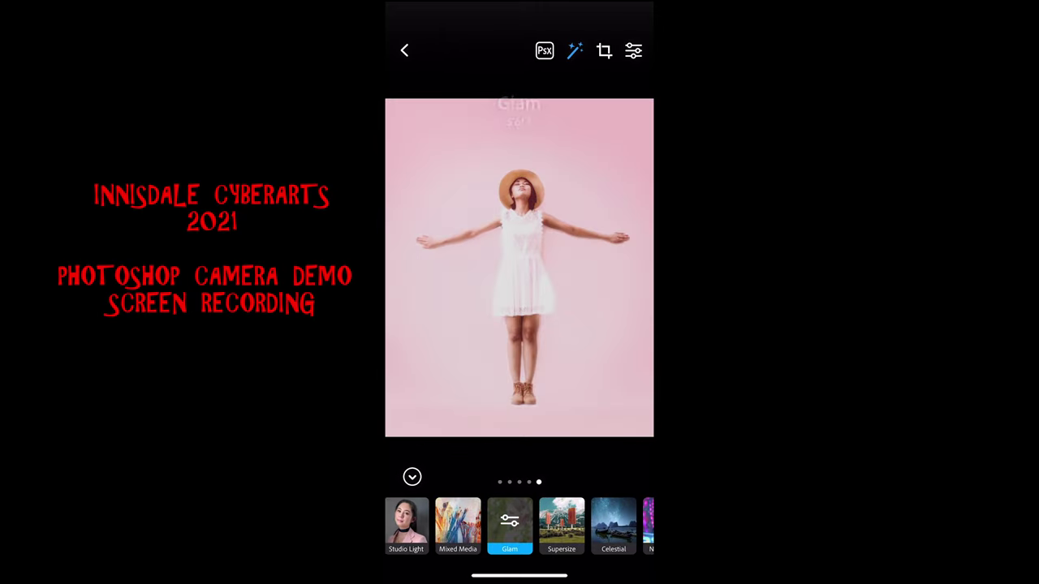
left_click(562, 526)
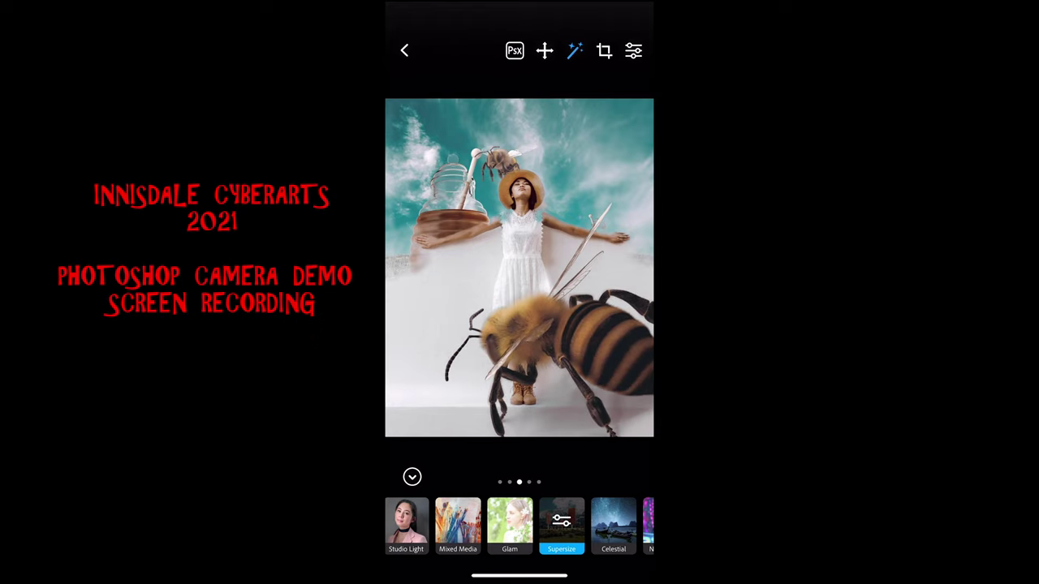
Step: Leave the Supersize edit, choose Discard at the Save Changes prompt, and reopen the woman photo
left_click(412, 476)
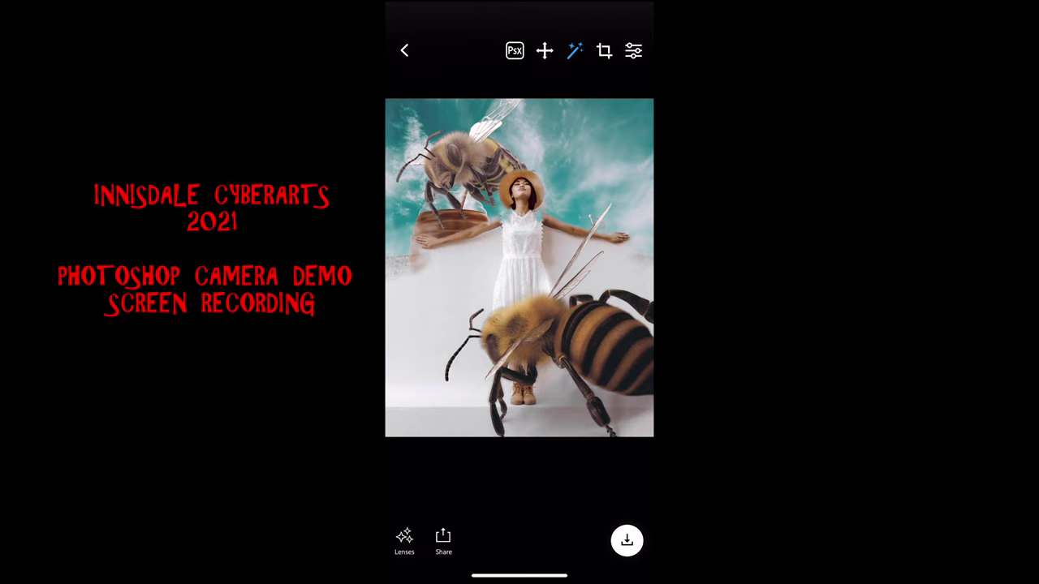
left_click(627, 541)
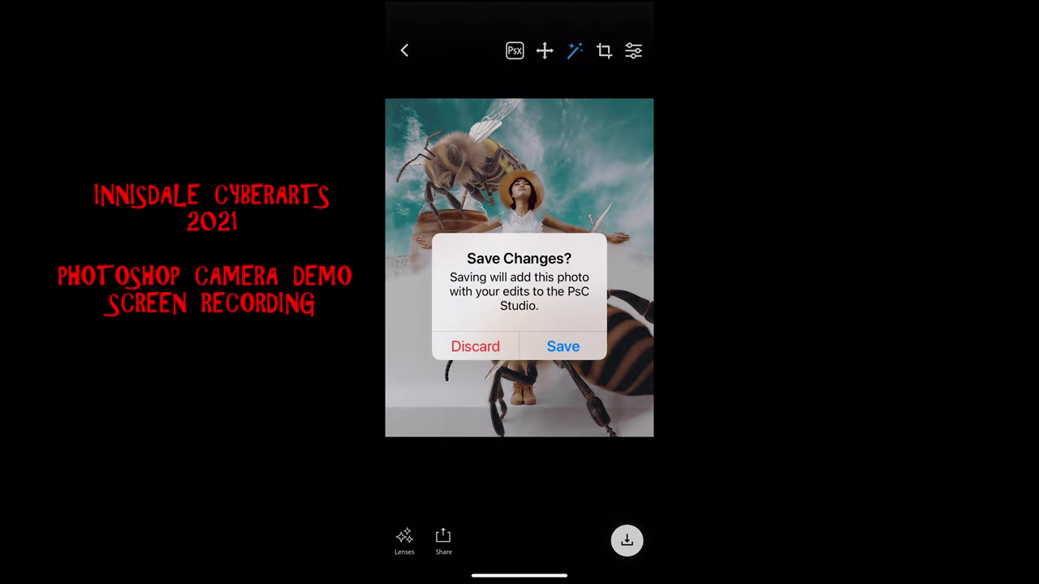
left_click(475, 346)
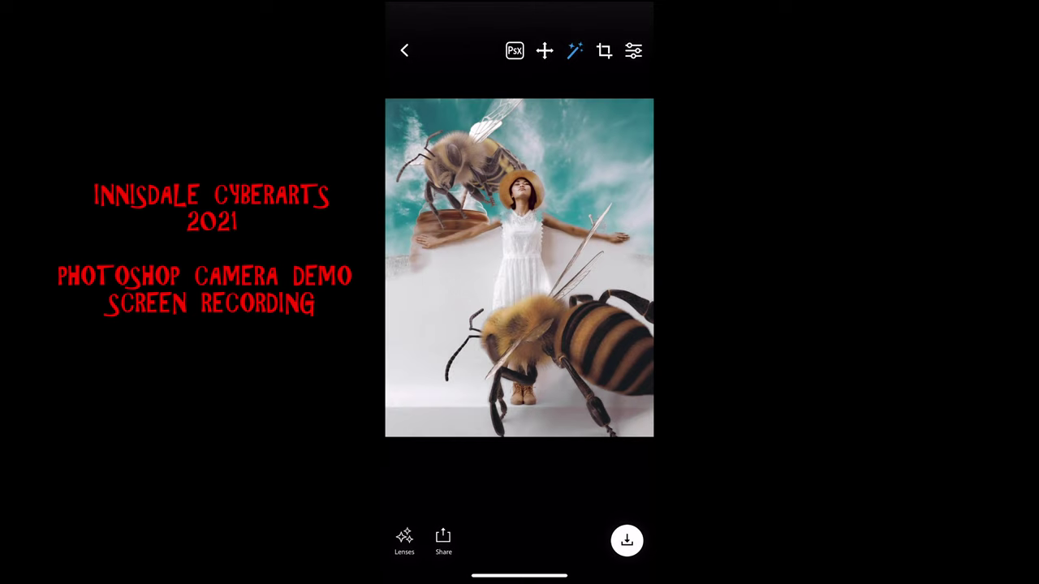
left_click(428, 134)
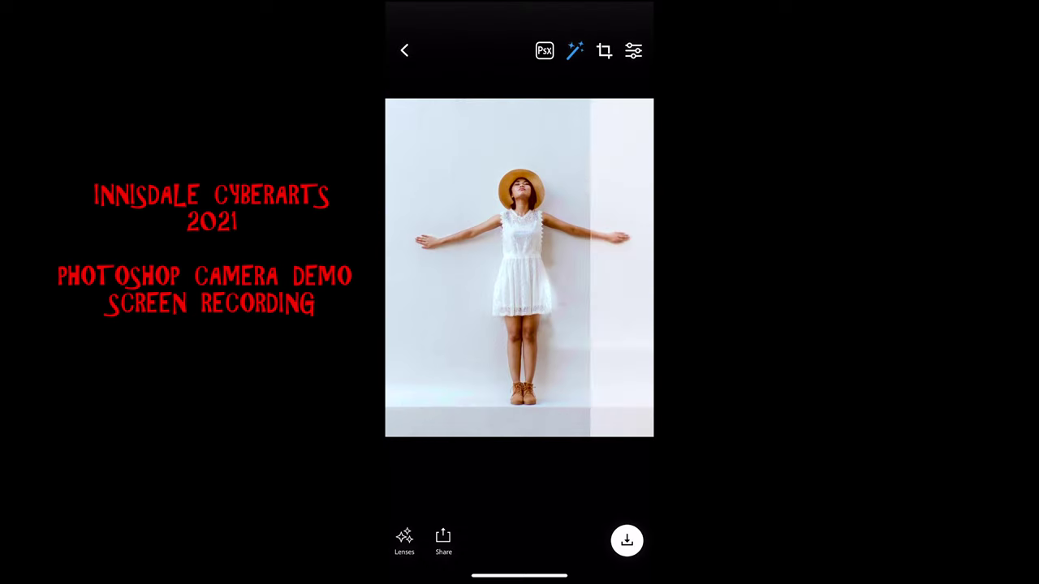
Step: Apply the Celestial lens and swipe through several of its variants, ending on the second
scroll(520, 526, "right", 10)
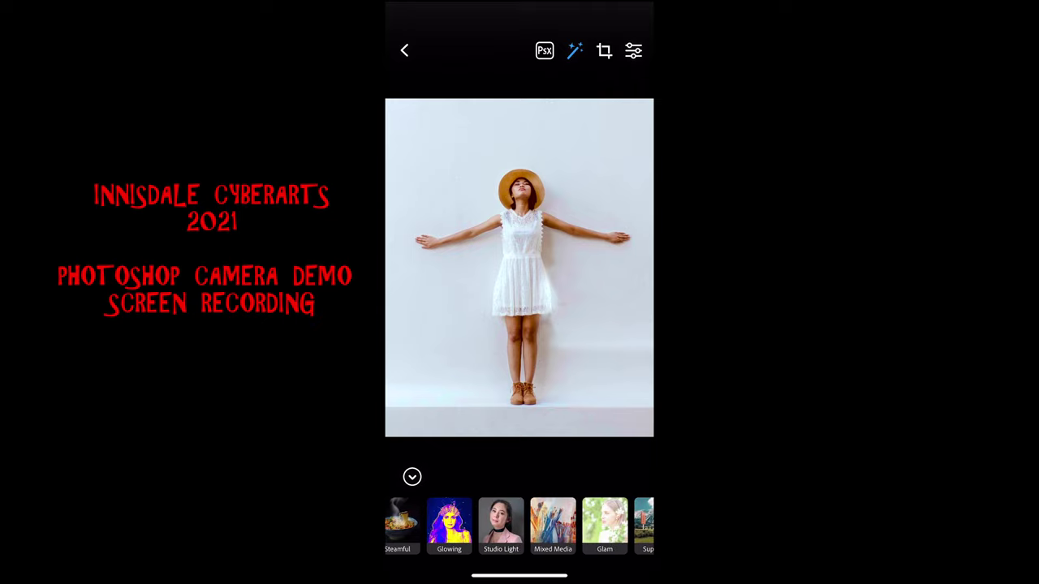
scroll(519, 526, "right", 5)
left_click(572, 524)
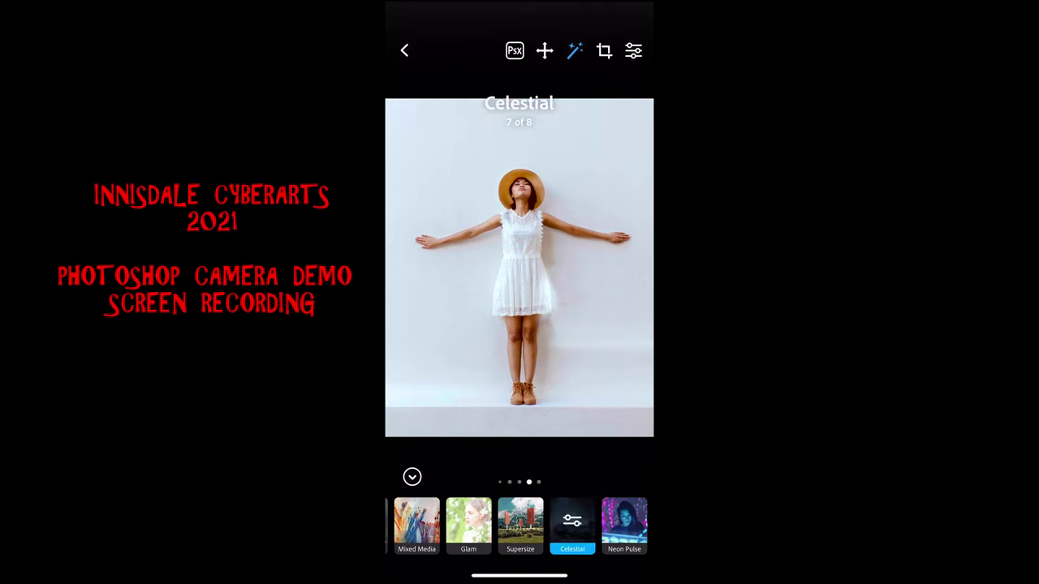
left_click_drag(584, 268, 454, 268)
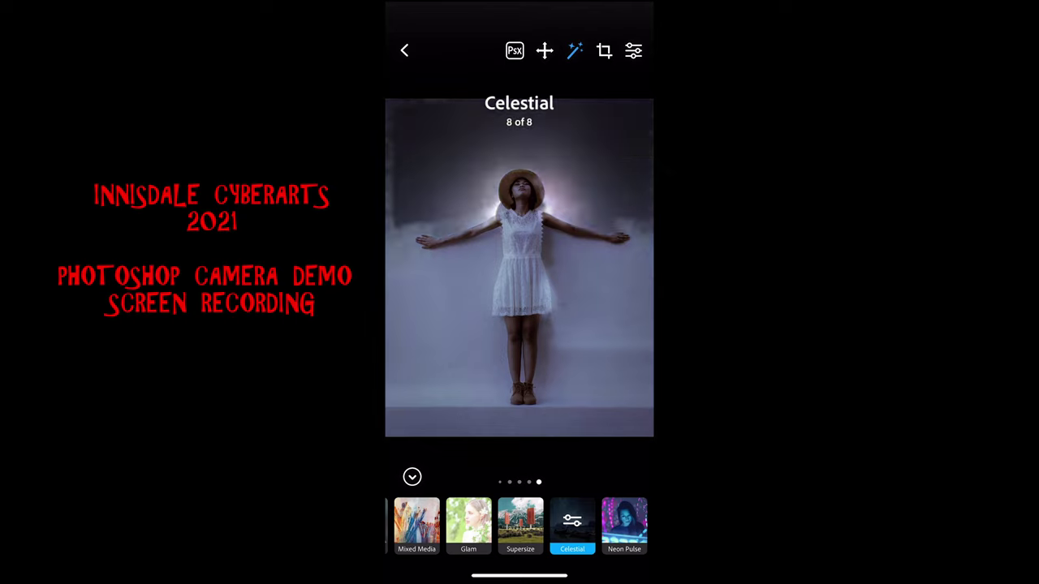
left_click_drag(584, 267, 454, 268)
left_click_drag(584, 268, 454, 268)
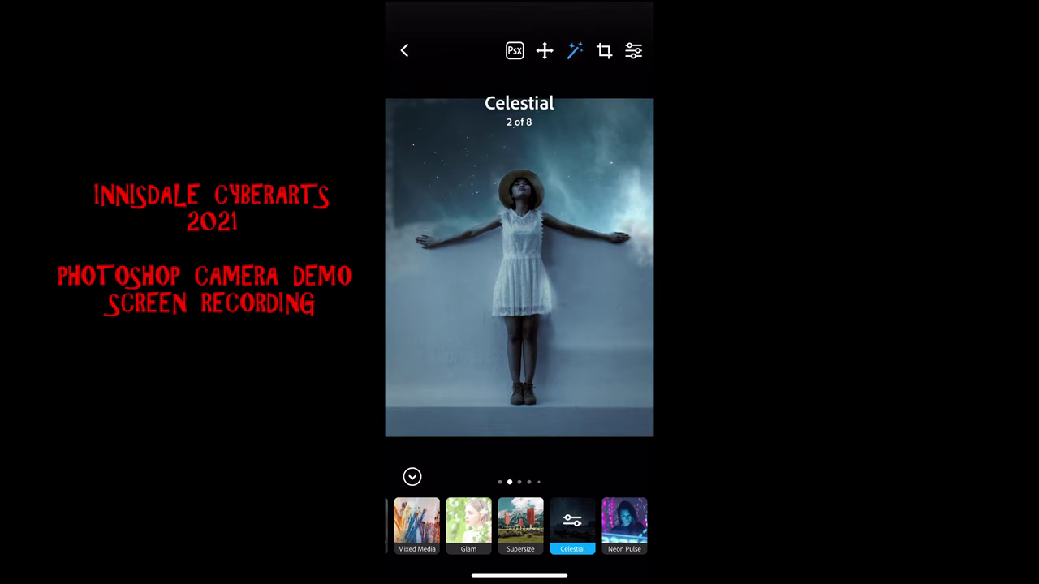
Step: Try another Neon Pulse variant, then switch the photo to the plain Portrait lens
left_click_drag(573, 526, 471, 526)
left_click(523, 526)
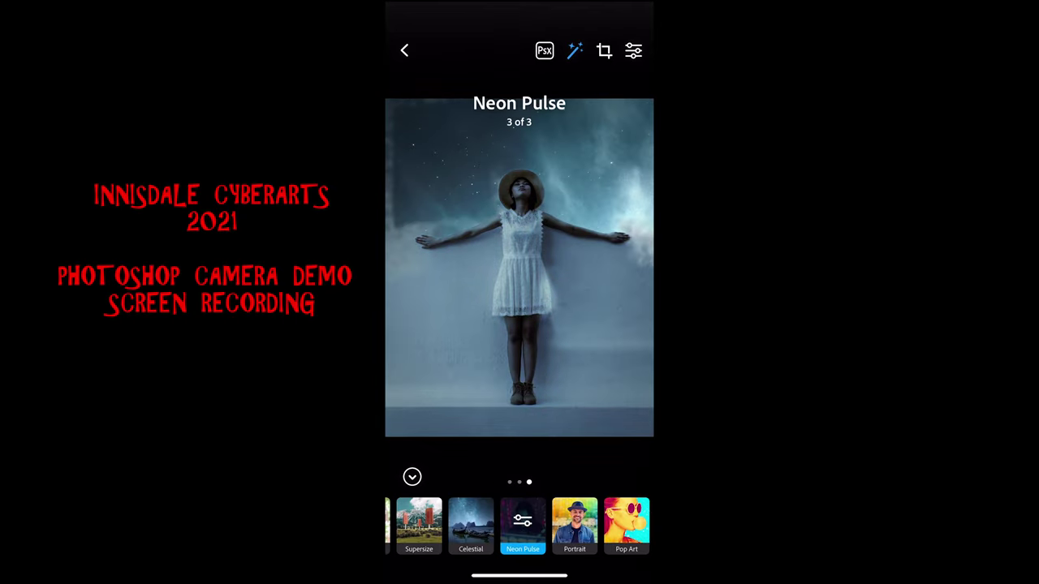
mouse_move(585, 268)
left_mouse_down()
mouse_move(454, 268)
mouse_move(585, 268)
left_mouse_up()
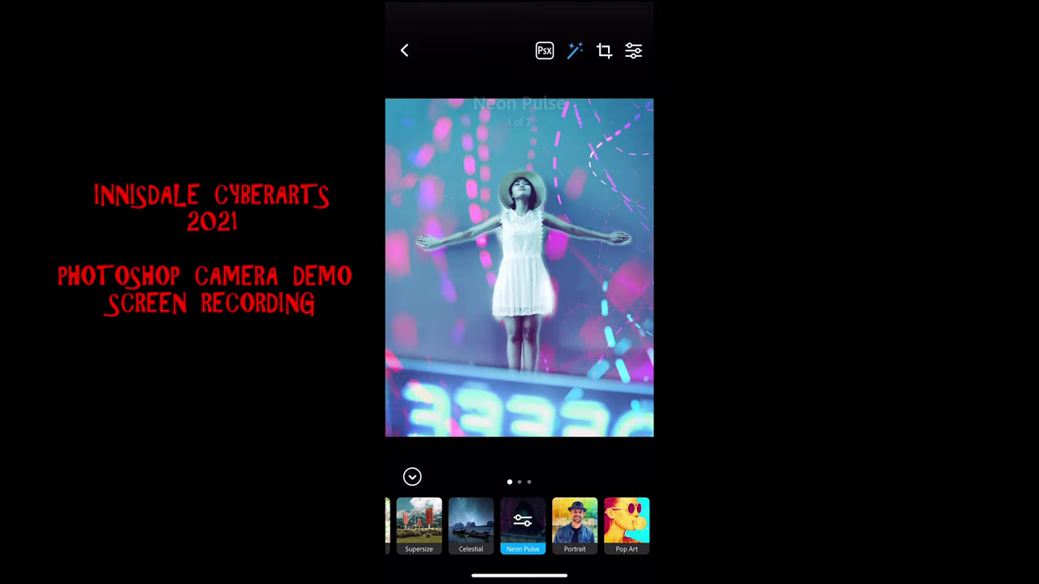
left_click(575, 526)
left_click_drag(617, 526, 502, 526)
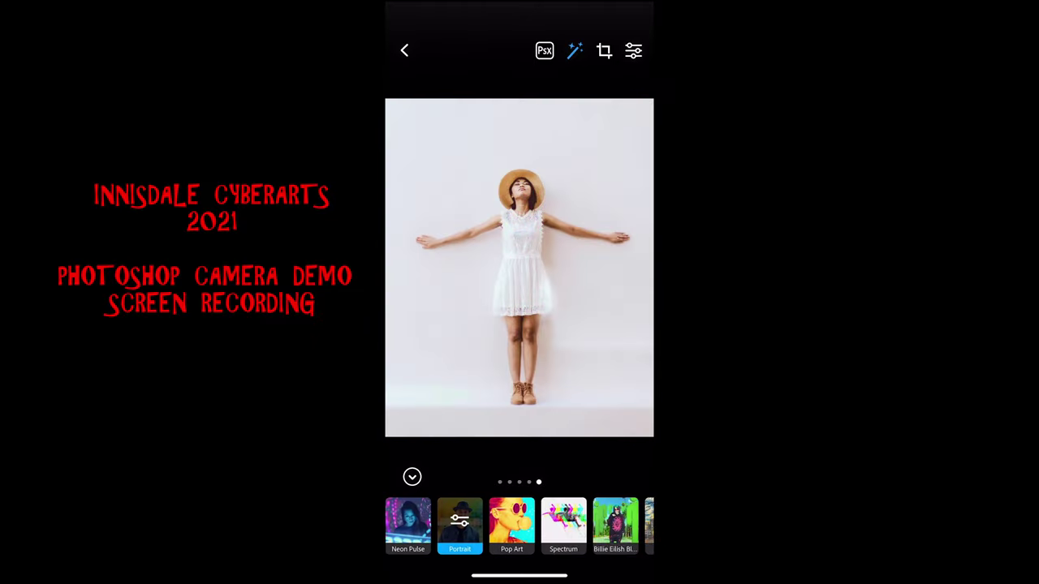
Step: Try the Pop Art lens, then Spectrum set to its fourth variant
left_click(511, 526)
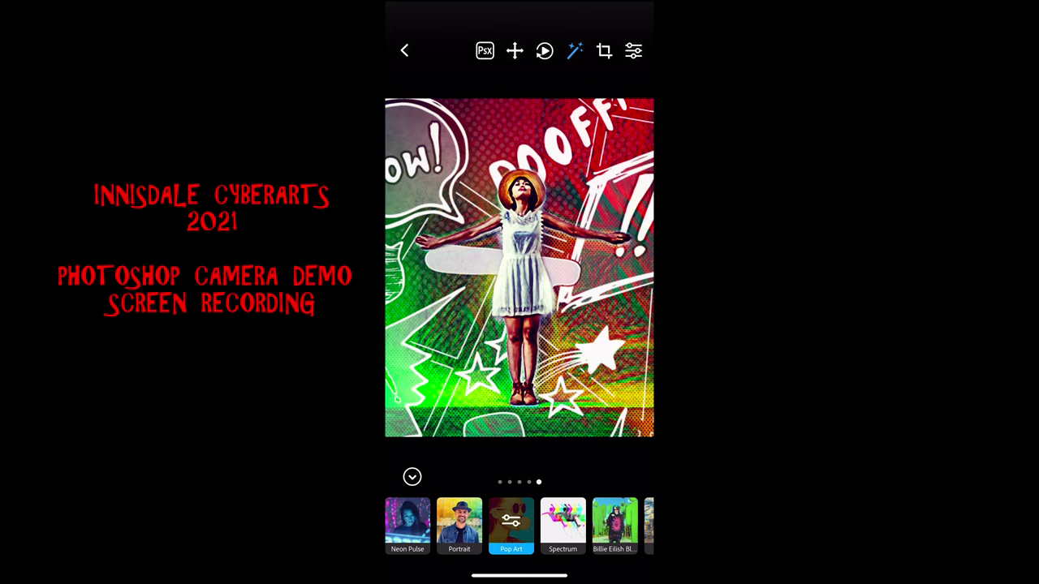
left_click(562, 523)
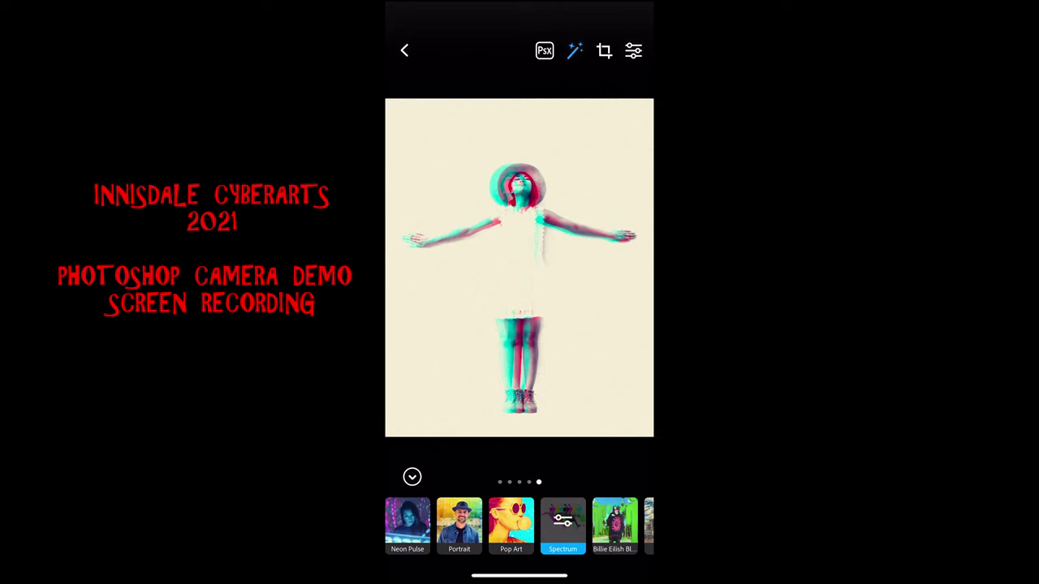
left_click_drag(454, 268, 592, 268)
Step: Try the second Billie Eilish Blōhsh variant, then apply the Artful sketch lens
left_click_drag(614, 524, 513, 524)
left_click(514, 524)
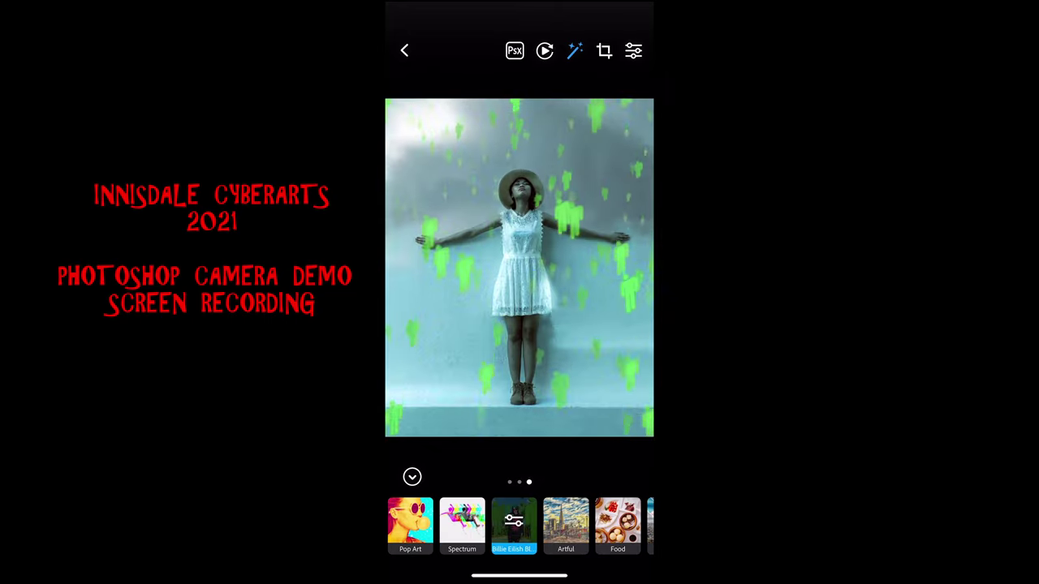
left_click_drag(455, 268, 593, 268)
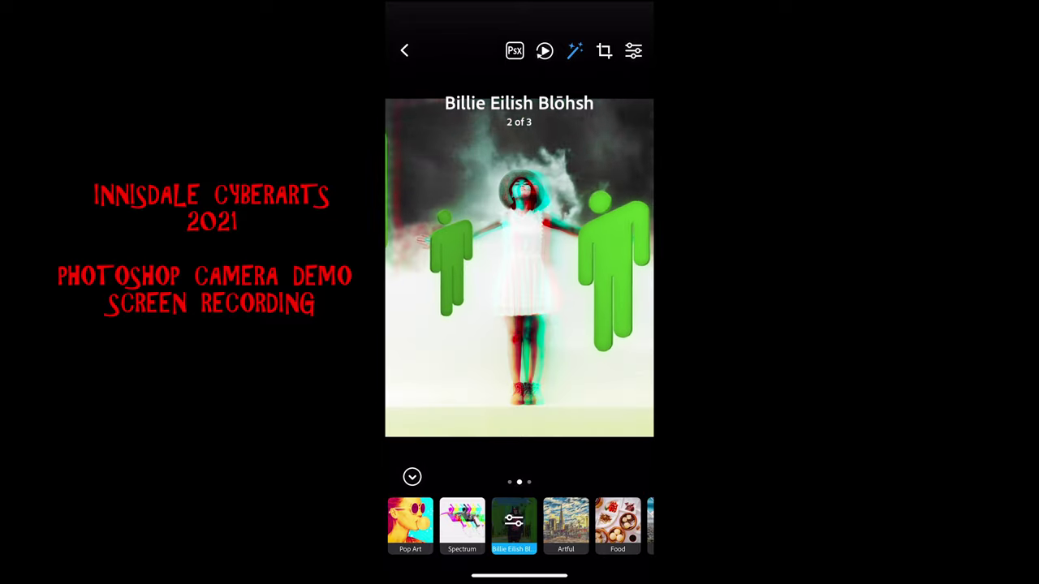
left_click(566, 523)
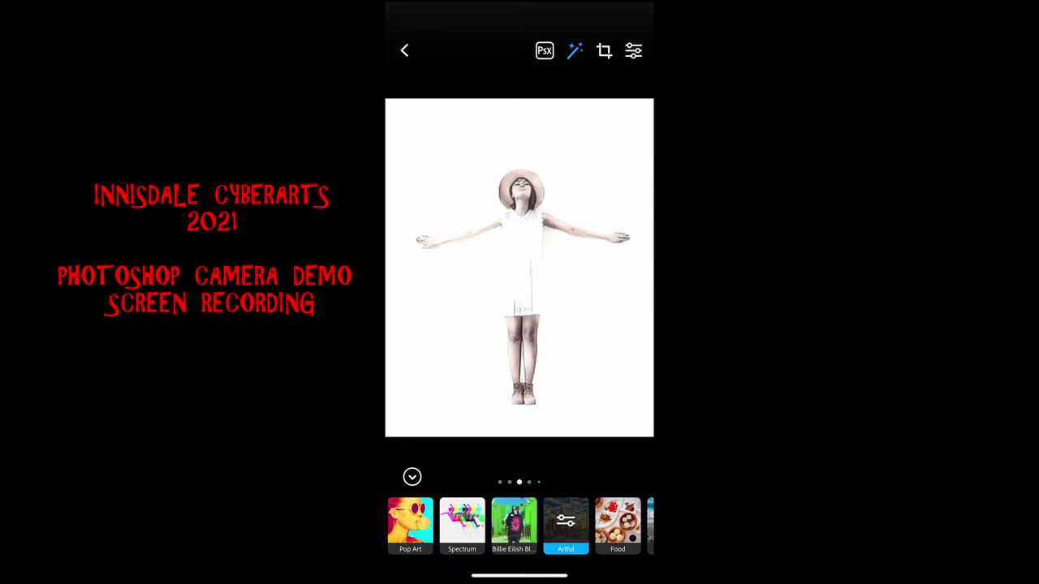
Step: Try a colour Artful variant, then the Food, Scenery and Blue Skies lenses
left_click_drag(585, 268, 455, 267)
left_click(618, 523)
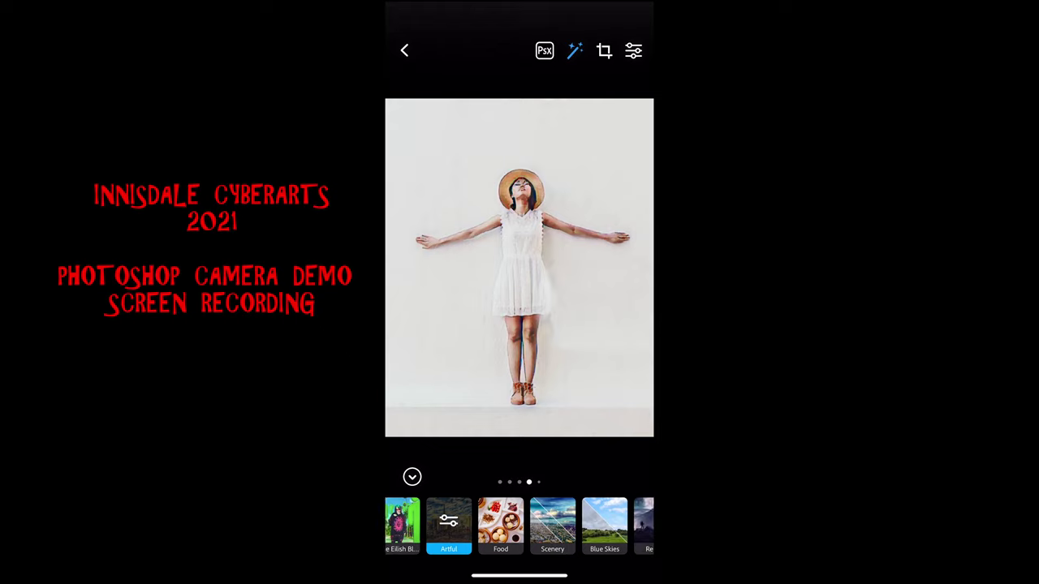
left_click(552, 524)
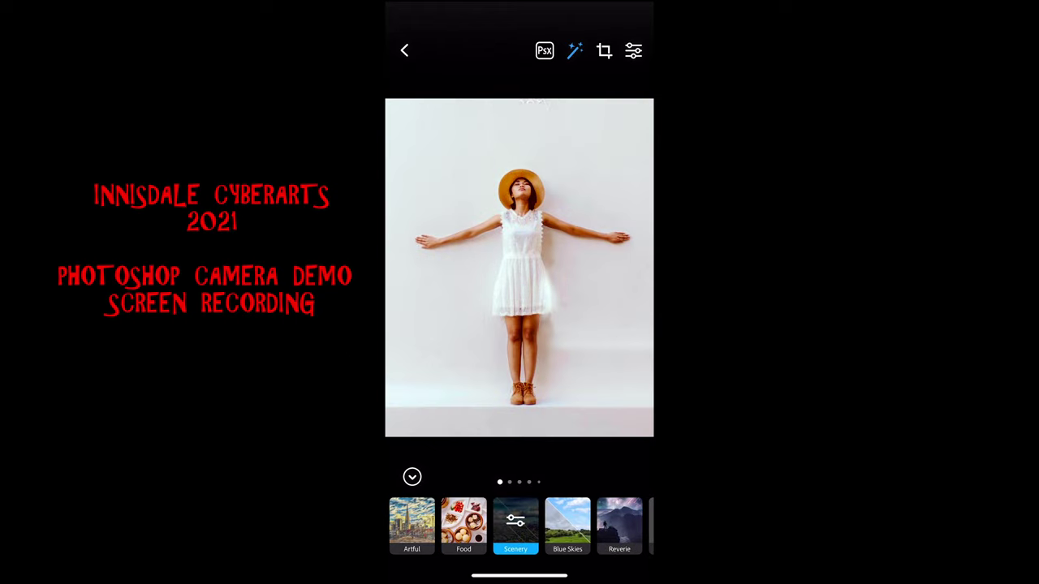
left_click(567, 524)
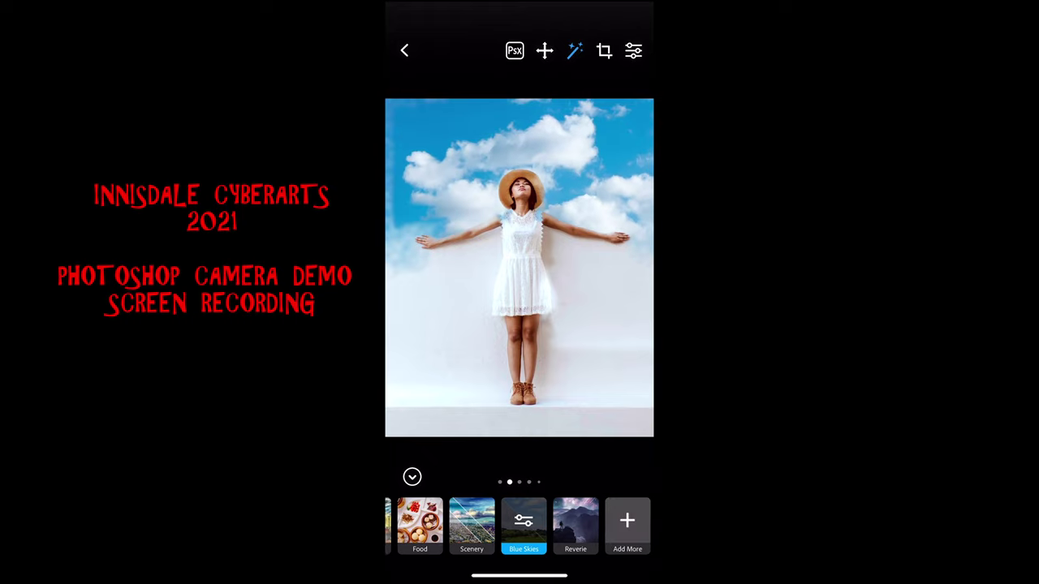
Step: Try the Reverie starry sky, then apply Comic Skies and collapse the lens strip
left_click(575, 523)
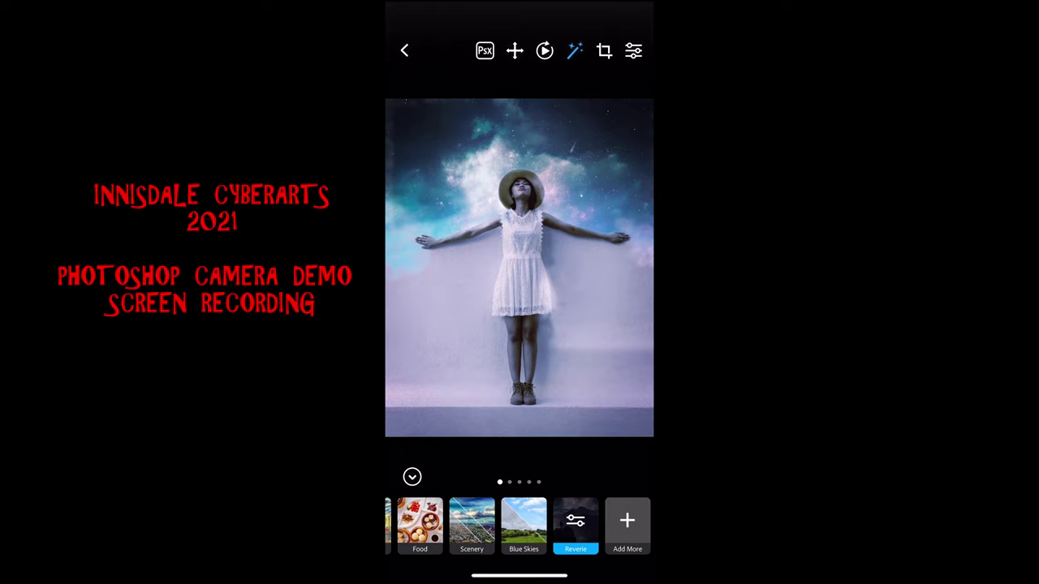
left_click_drag(438, 526, 625, 526)
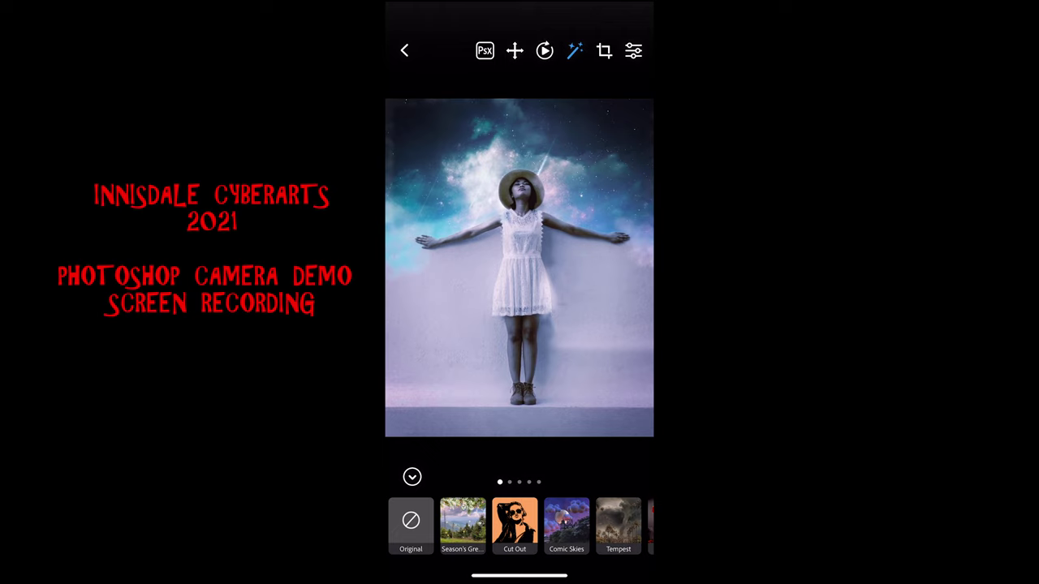
left_click(566, 524)
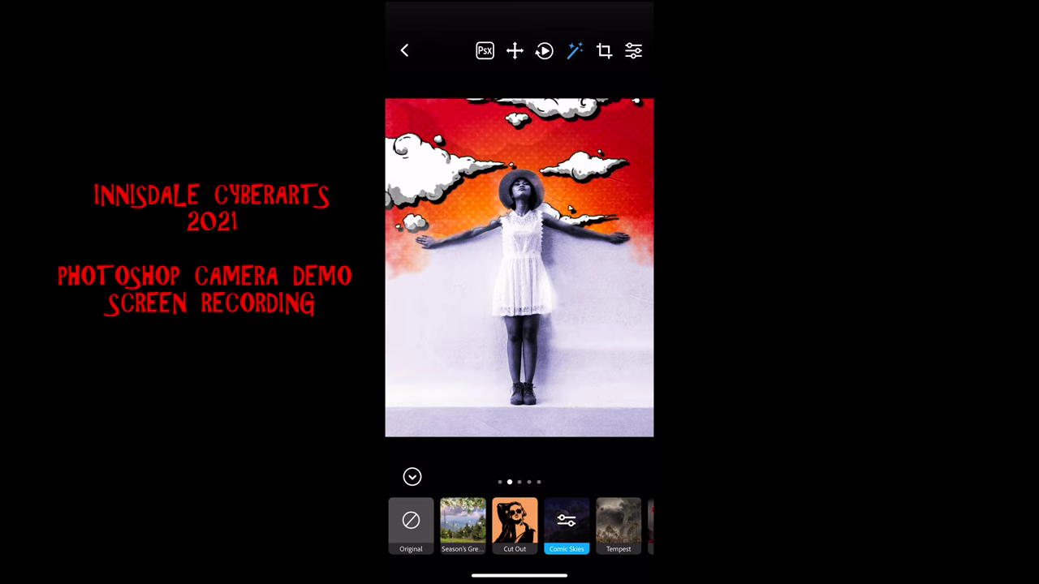
left_click(412, 477)
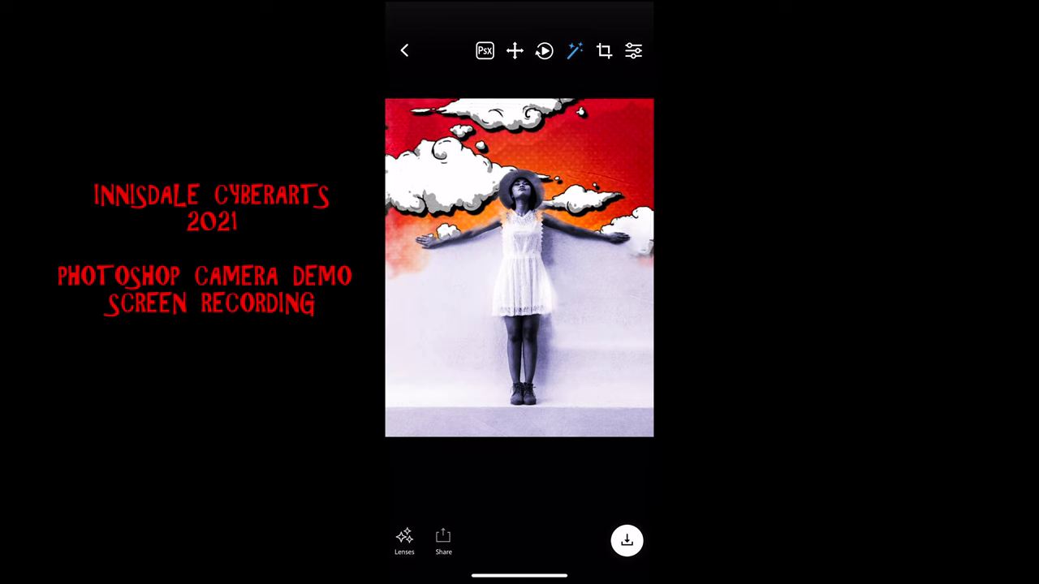
Step: Share the Comic Skies photo with Original crop and send it via AirDrop
left_click(604, 50)
left_click(411, 481)
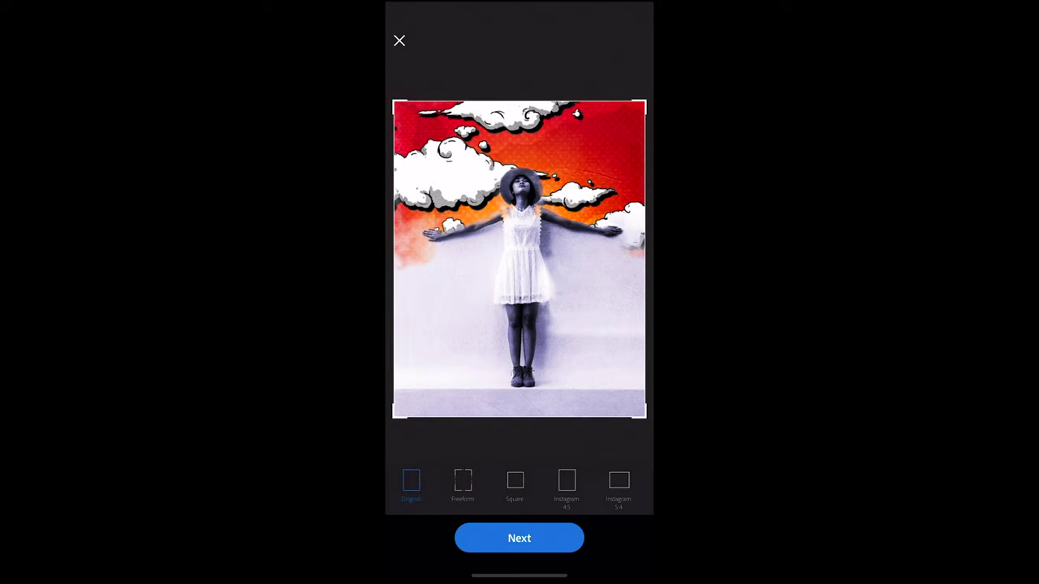
left_click(519, 539)
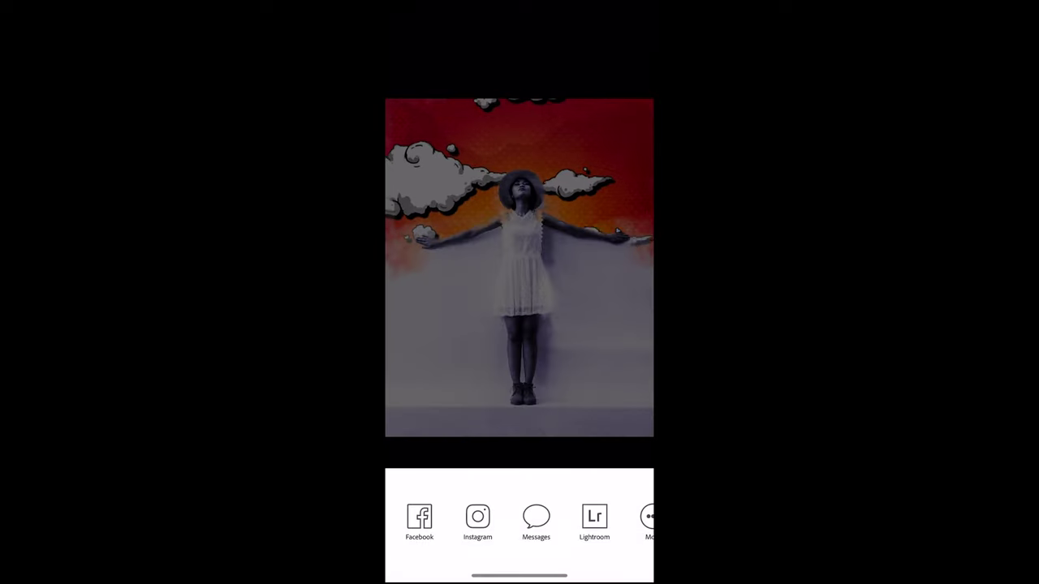
scroll(519, 523, "right", 2)
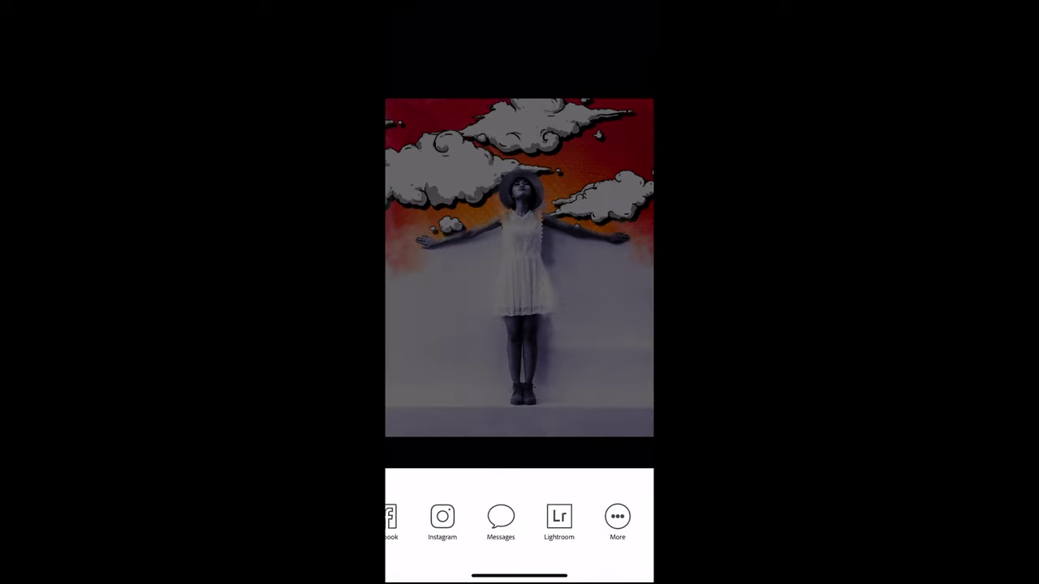
left_click(623, 519)
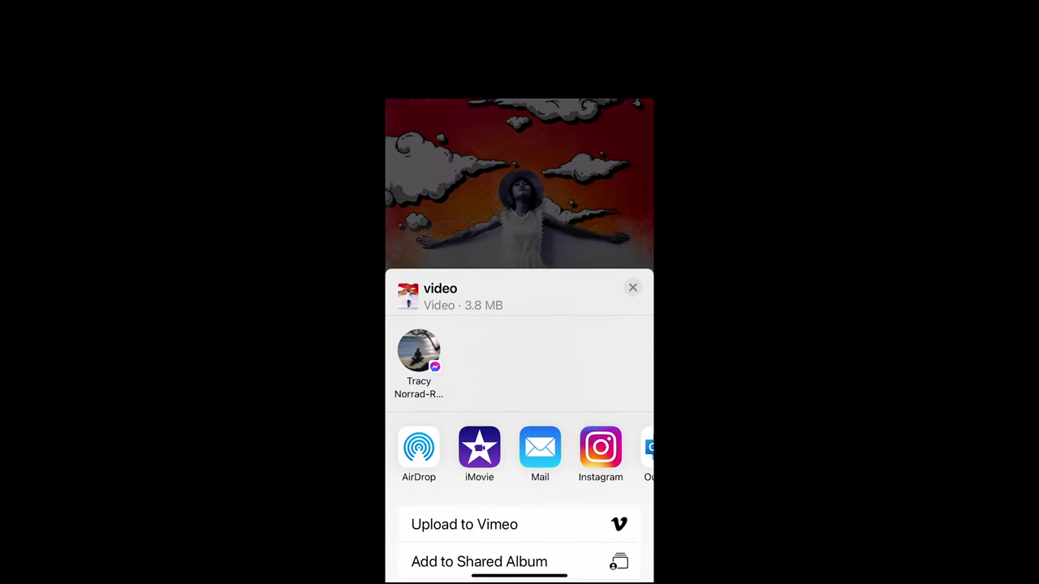
left_click(419, 448)
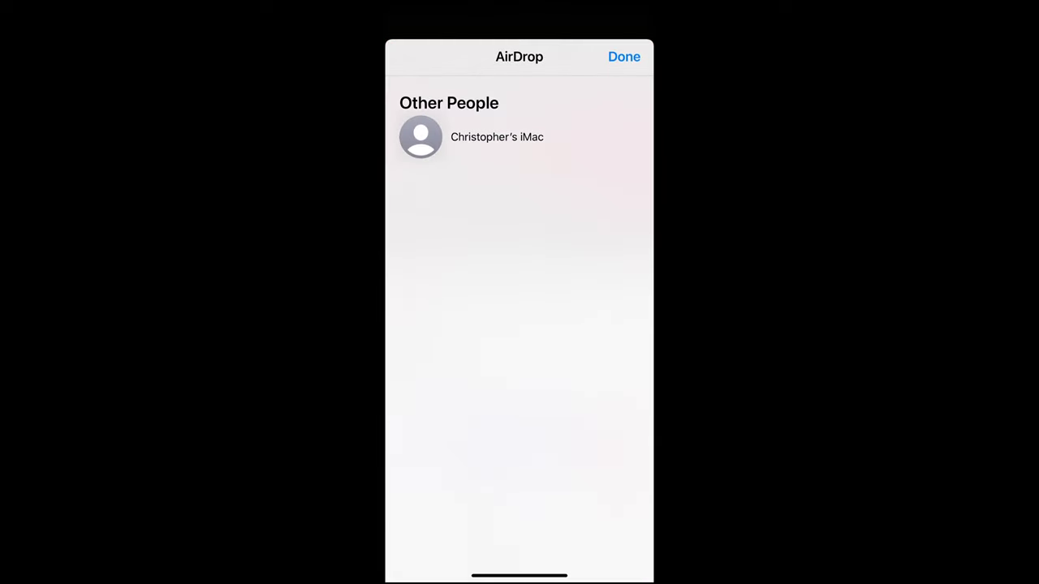